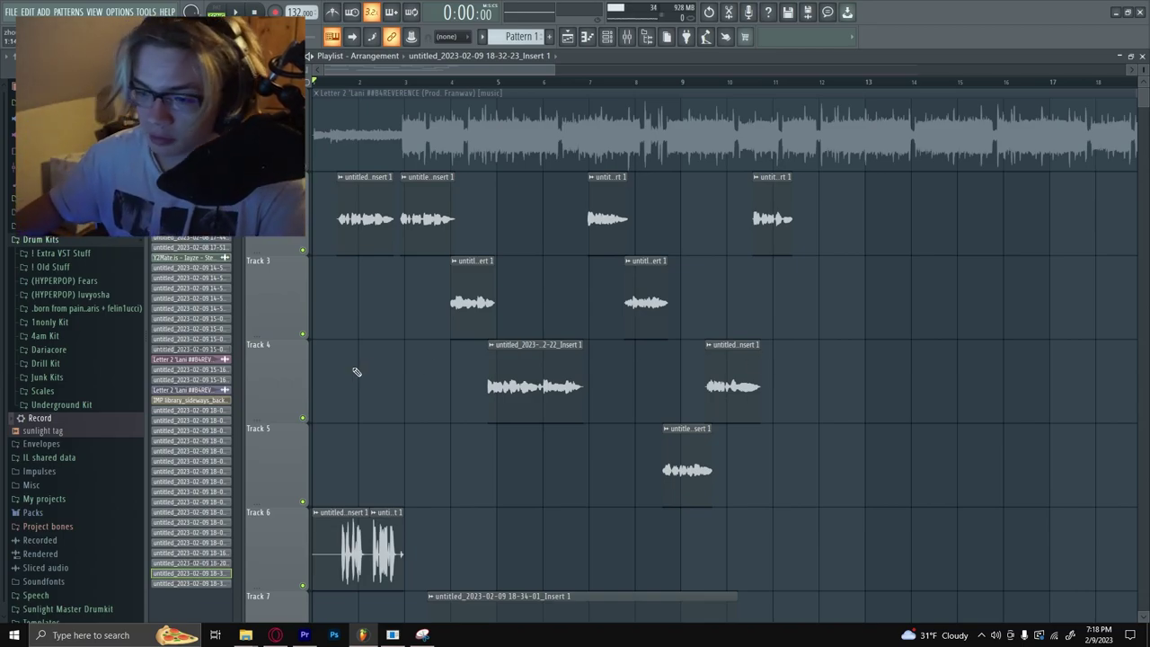
# Bring up the mixer over the playlist to view Insert 5's vocal chain, Auto-Tune_B1 through Fruity Convolver.
pyautogui.click(627, 36)
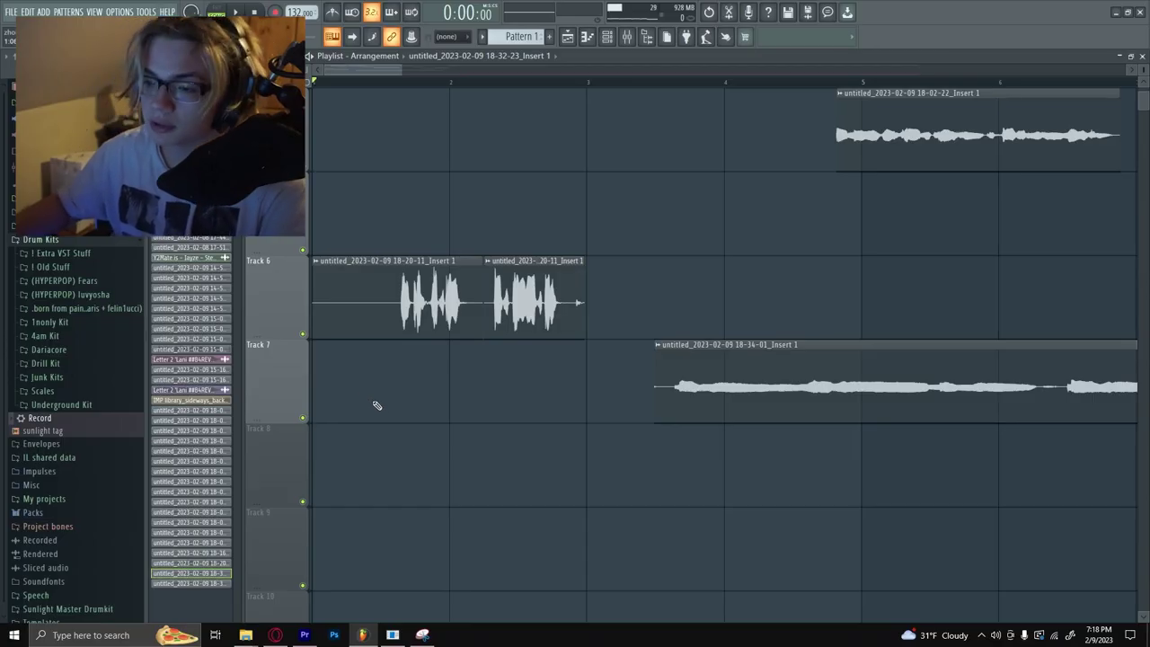
pyautogui.click(607, 37)
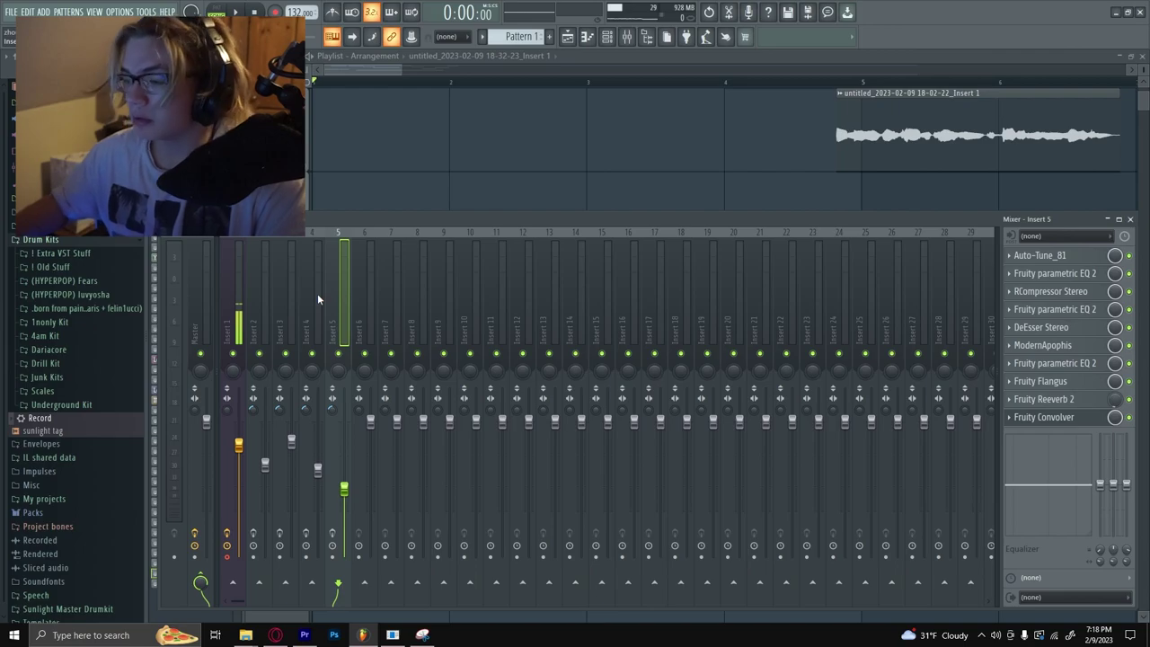
# Check the vocal tracks in the playlist, then reopen the mixer with F9 on Insert 2's chain.
pyautogui.click(534, 147)
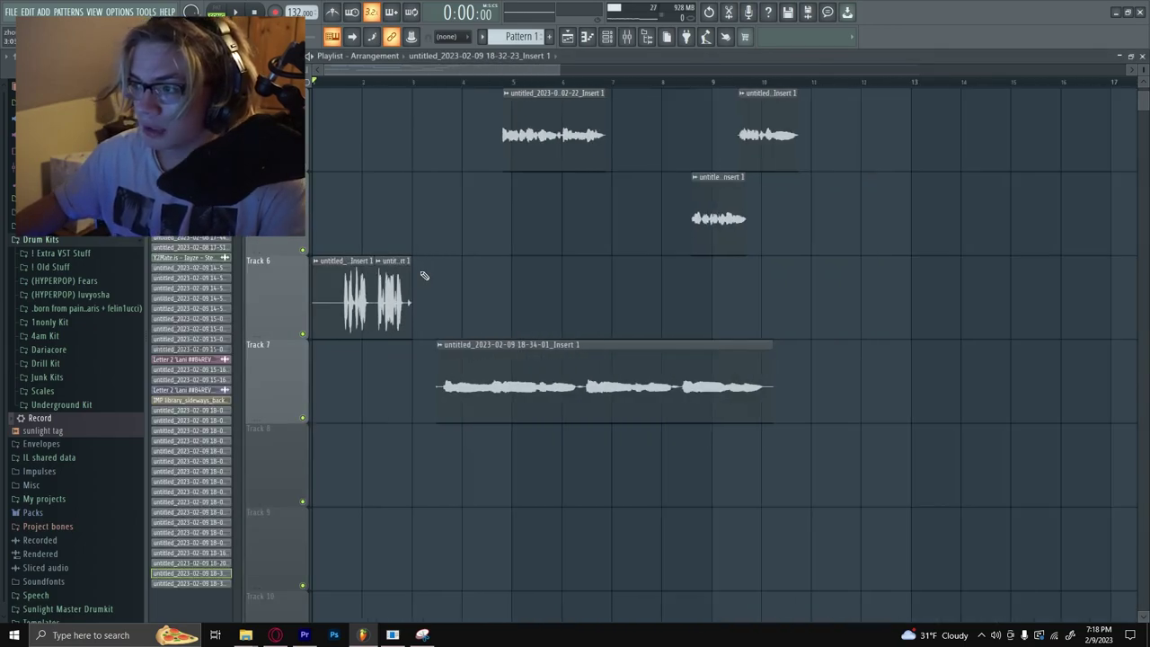
pyautogui.scroll(-3, 452, 350)
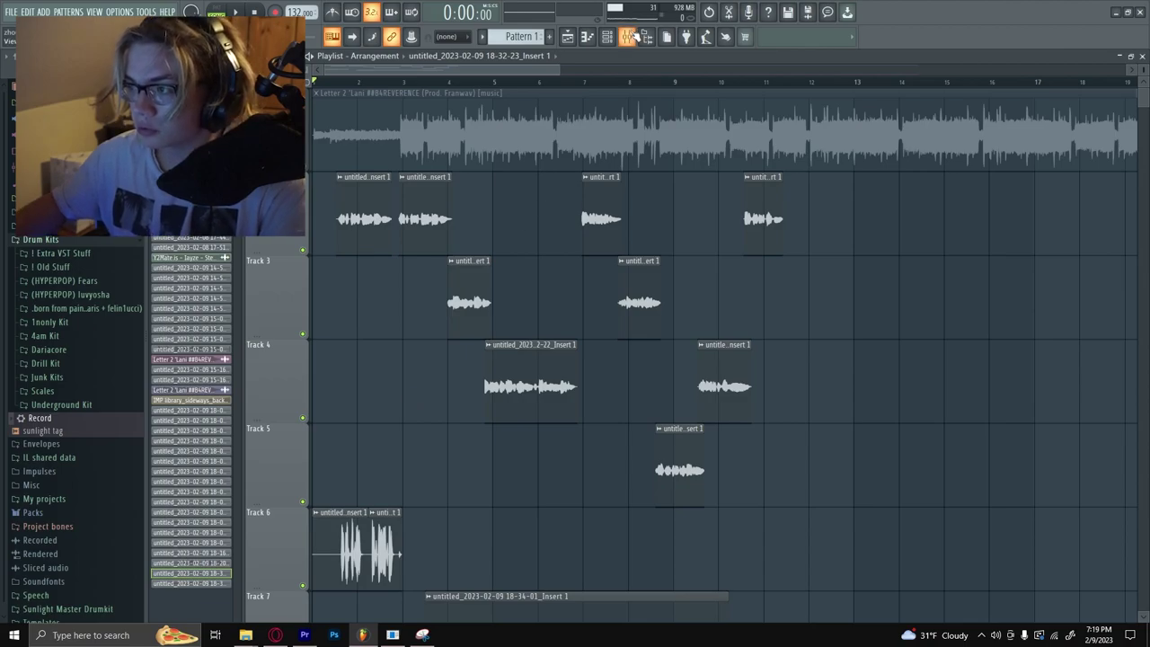
pyautogui.press('F9')
pyautogui.press('F9')
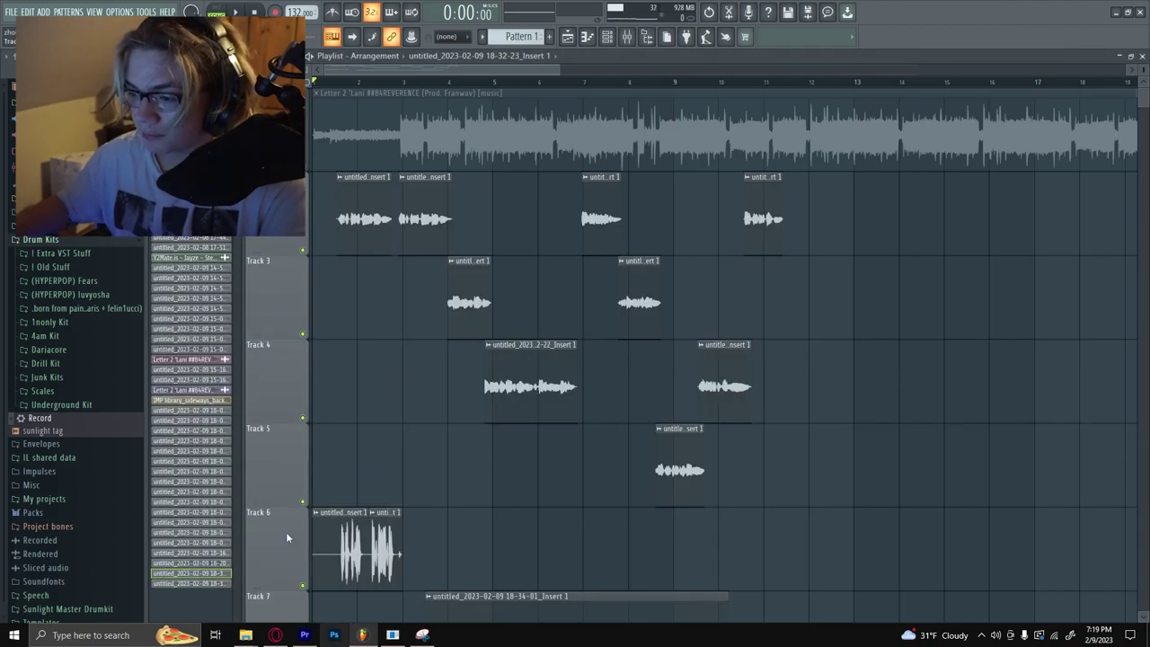
pyautogui.scroll(-3, 286, 532)
pyautogui.scroll(4, 719, 369)
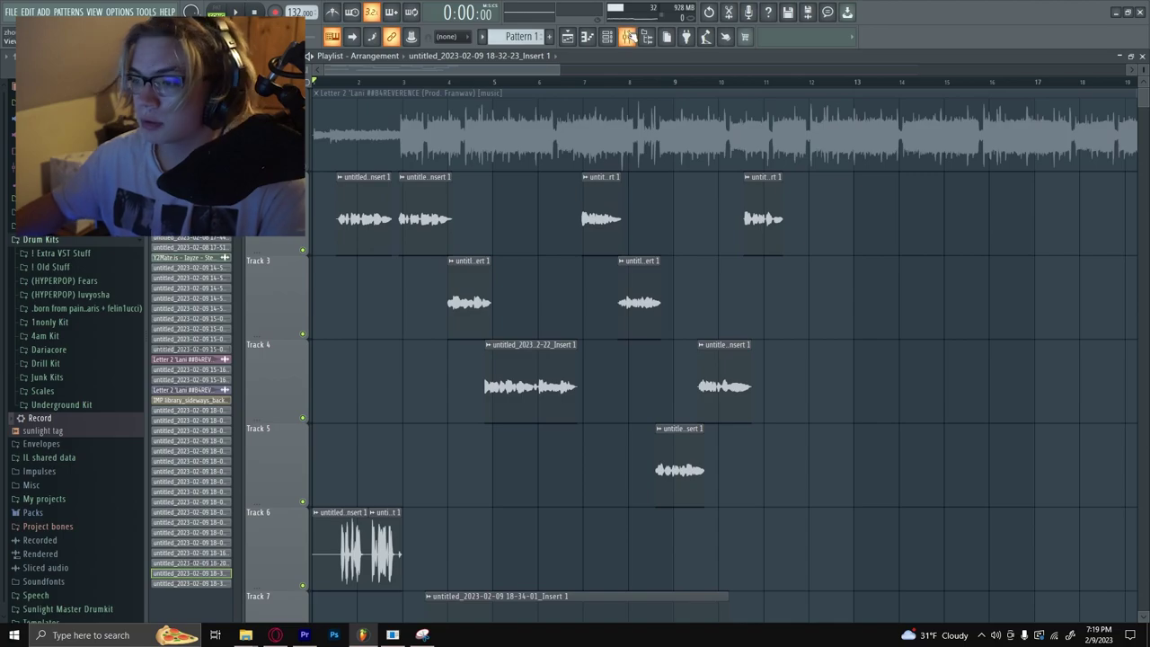
pyautogui.press('F9')
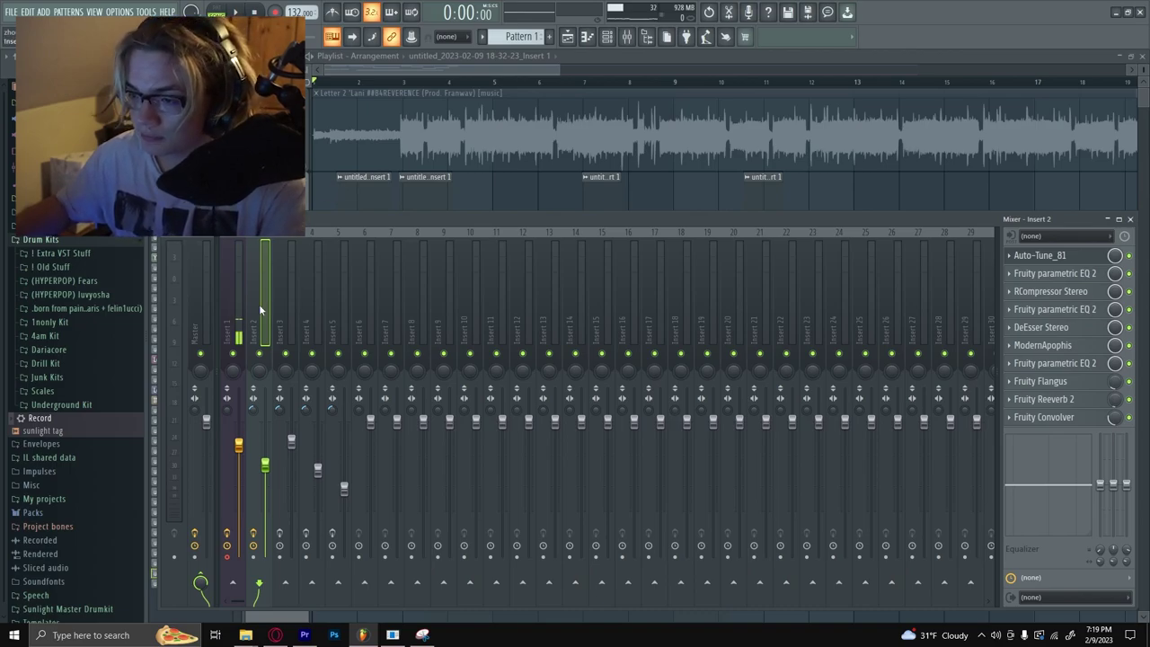
# Bypass every Insert 2 effect after Auto-Tune_B1, then reposition and close the Auto-Tune Pro window.
pyautogui.moveTo(1134, 314); pyautogui.dragTo(1134, 419)
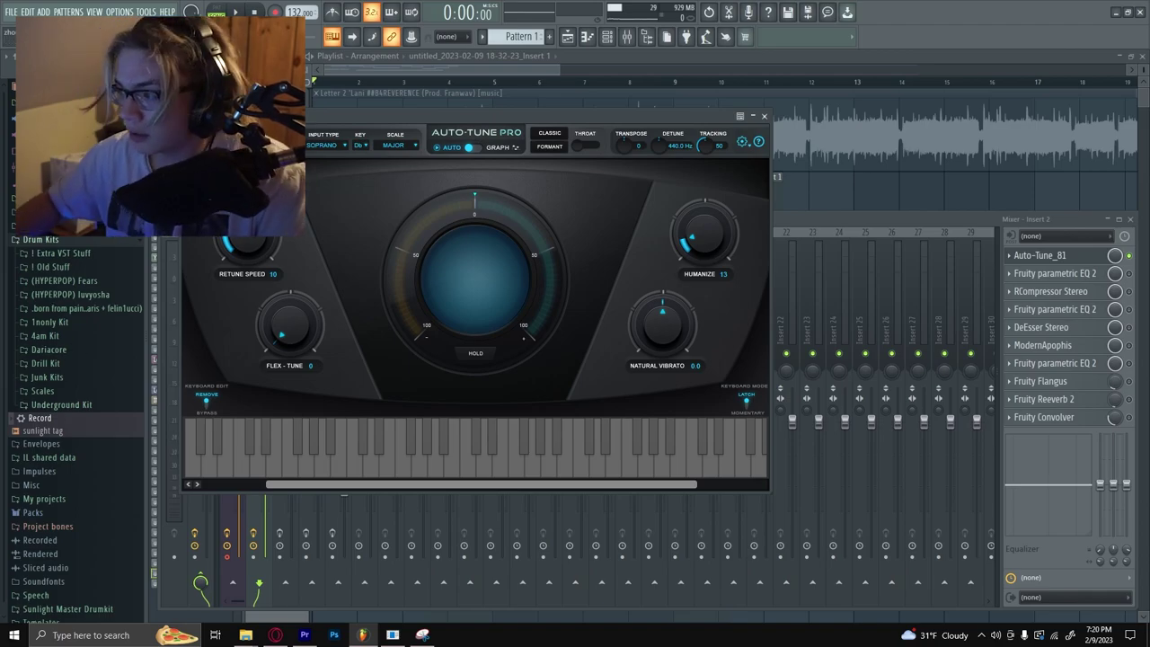
pyautogui.moveTo(486, 116); pyautogui.dragTo(515, 89)
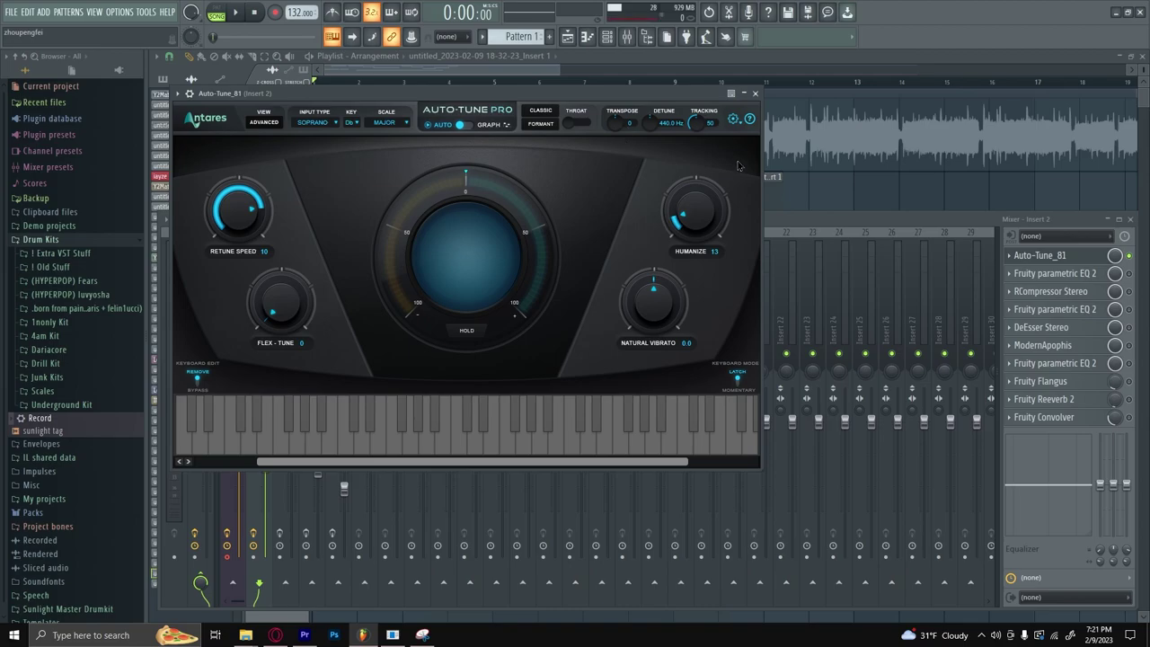
pyautogui.click(755, 93)
# Move the parametric EQ window aside, check band 1's options, and audition the vocal from bar 3.
pyautogui.moveTo(356, 121); pyautogui.dragTo(488, 157)
pyautogui.rightClick(439, 259)
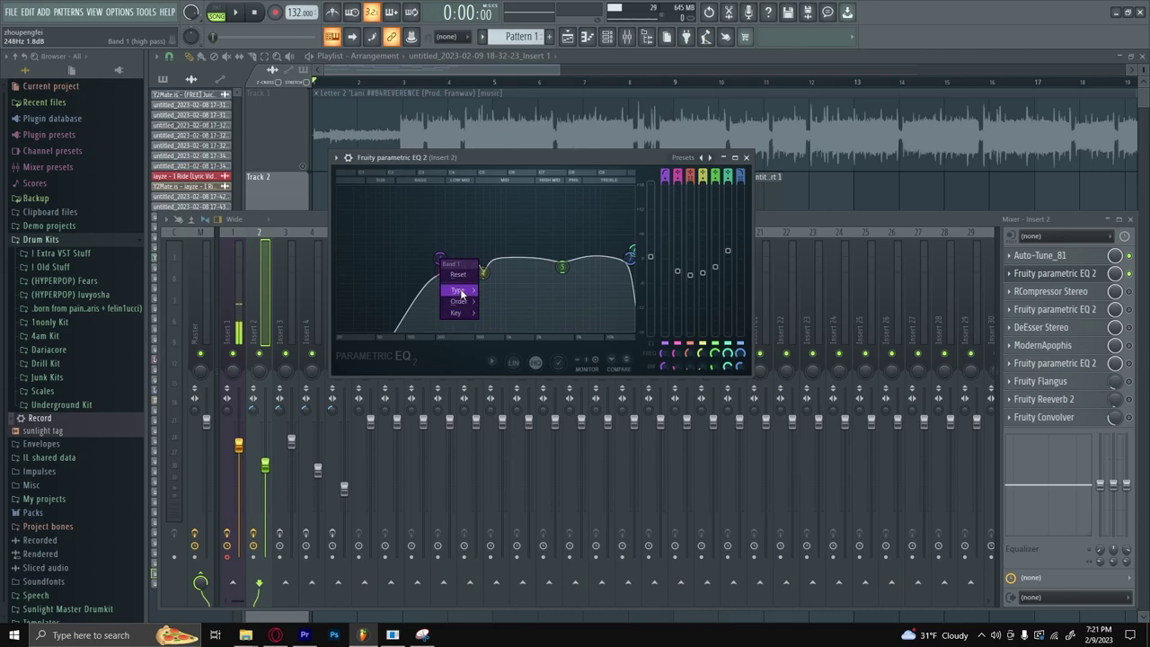
pyautogui.click(448, 158)
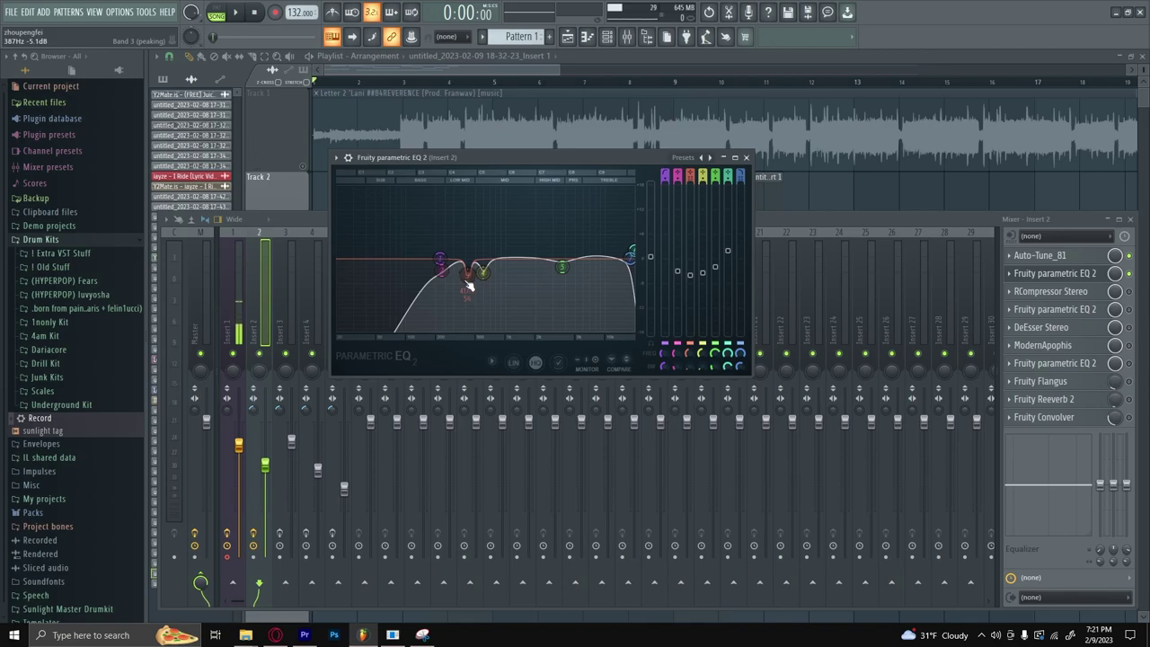
pyautogui.click(398, 82)
pyautogui.press('space')
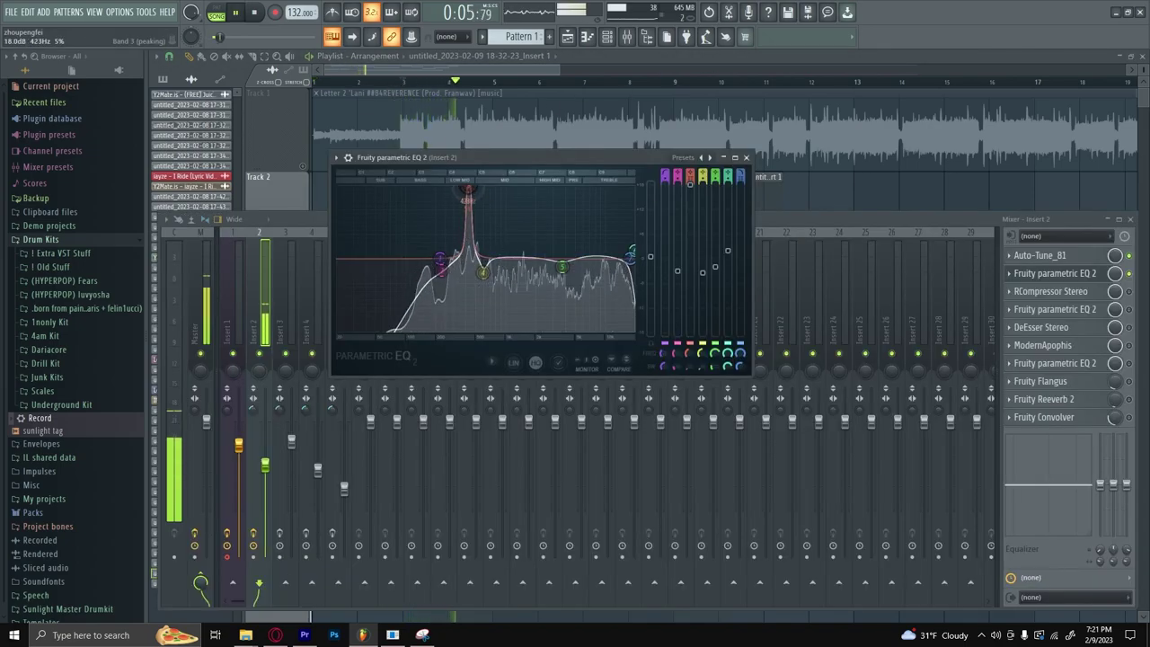
pyautogui.press('space')
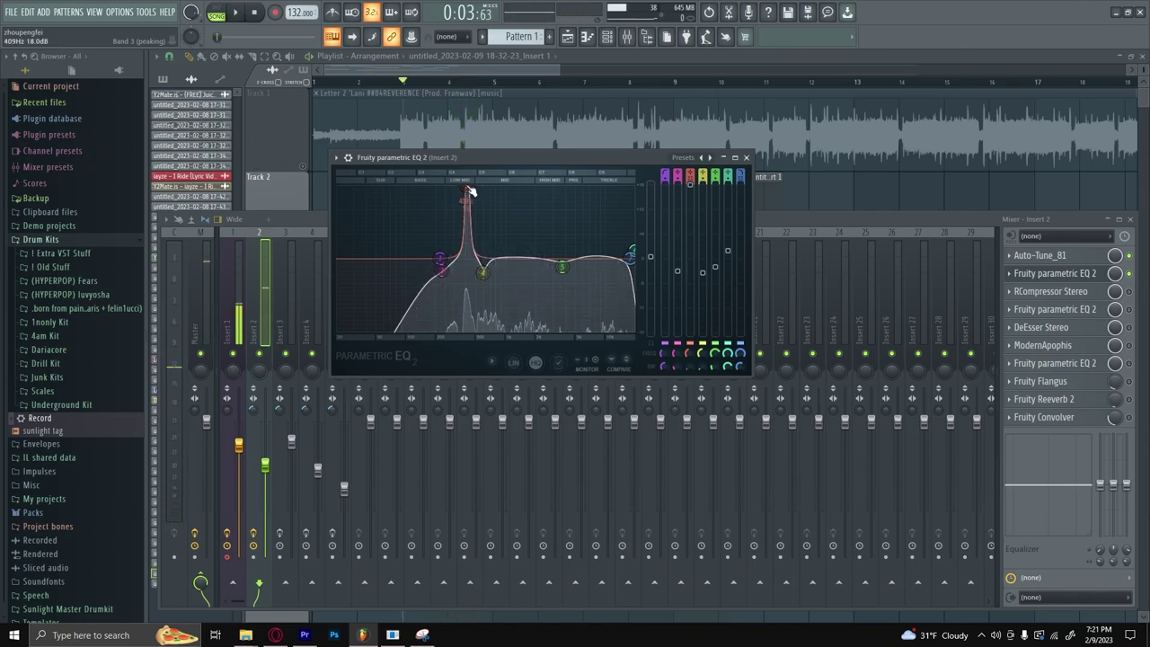
# Lower band 3 to about 3 dB, cut band 4 to about -3.6 dB near 603 Hz, and nudge band 7 up.
pyautogui.moveTo(470, 191); pyautogui.dragTo(473, 213)
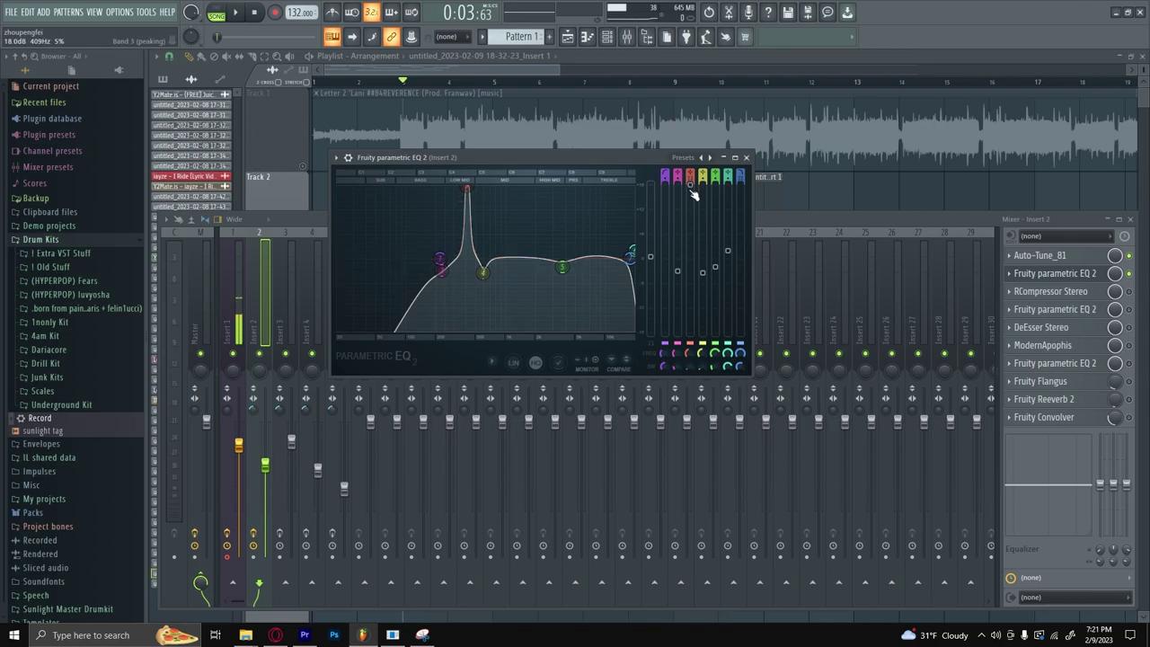
pyautogui.moveTo(467, 192); pyautogui.dragTo(467, 269)
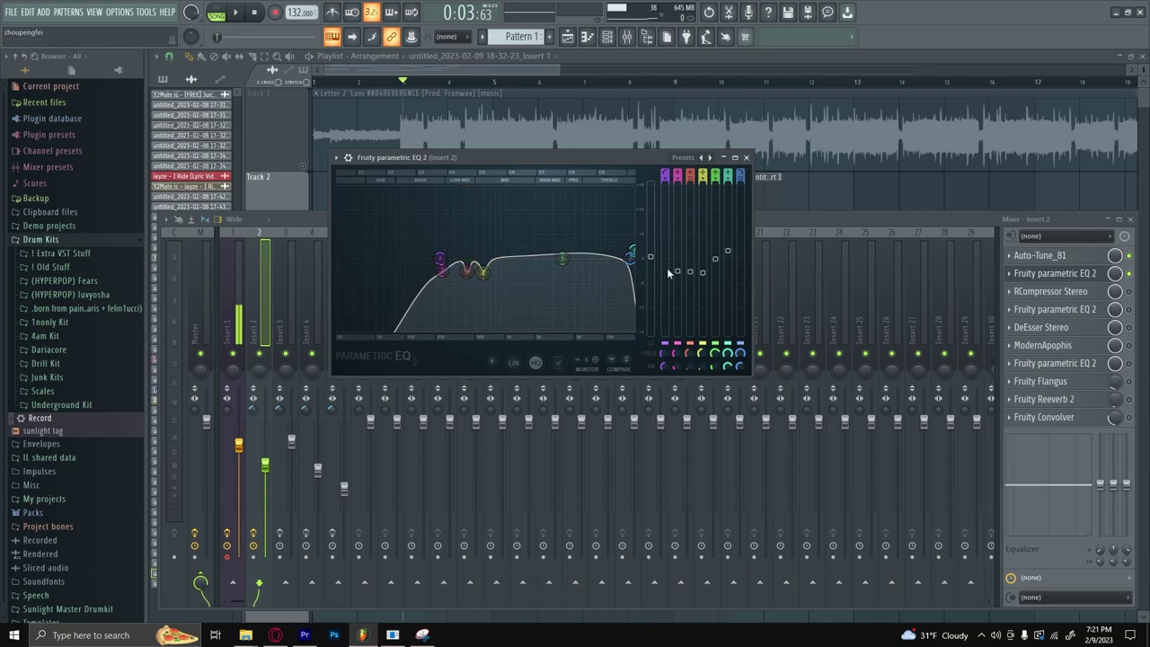
pyautogui.moveTo(704, 272); pyautogui.dragTo(703, 183)
pyautogui.press('space')
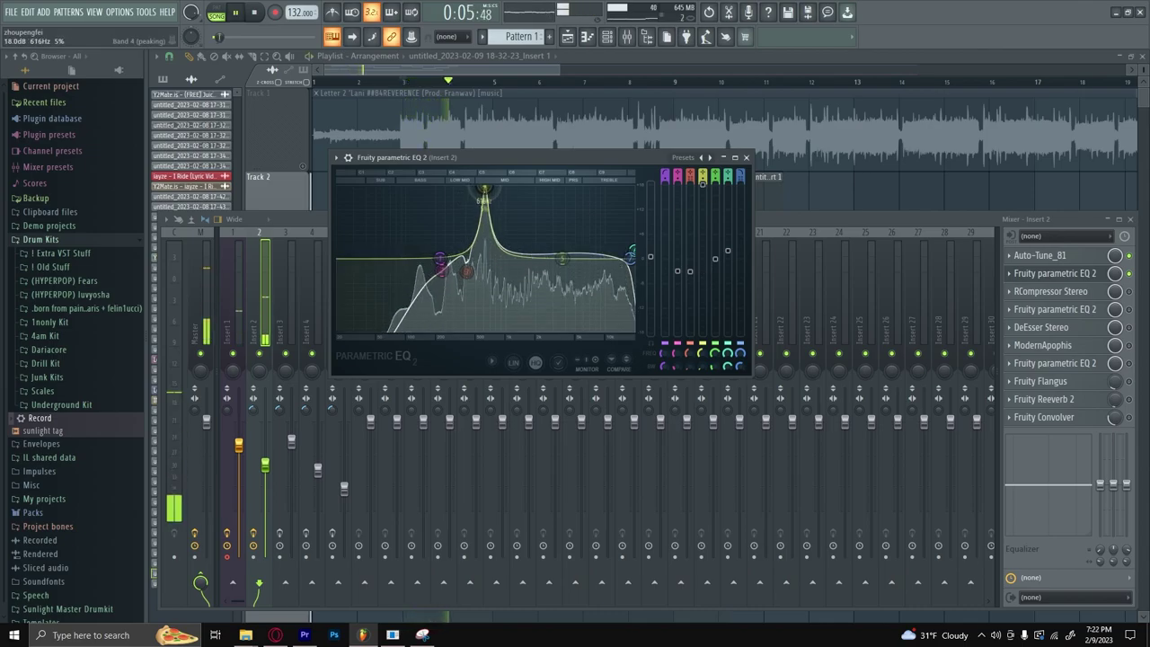
pyautogui.moveTo(486, 191); pyautogui.dragTo(482, 272)
pyautogui.press('space')
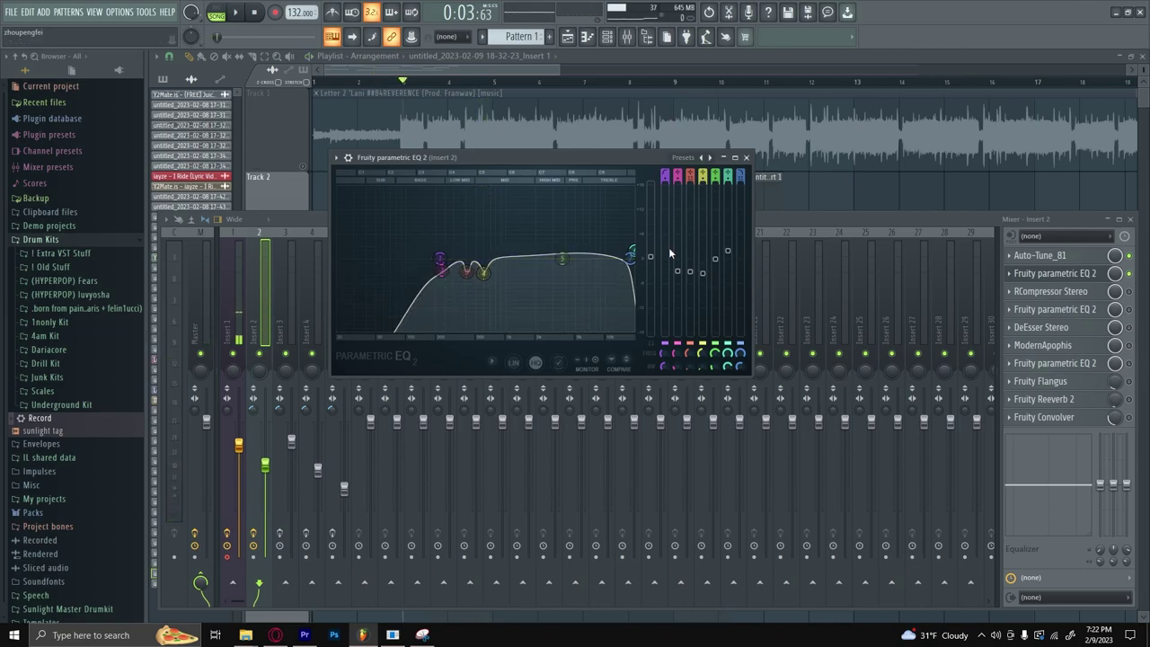
pyautogui.rightClick(632, 254)
pyautogui.moveTo(632, 258)
pyautogui.mouseDown()
pyautogui.moveTo(634, 268)
pyautogui.moveTo(631, 246)
pyautogui.mouseUp()
# Close the first EQ, audition the vocal, then enable RCompressor Stereo (ratio 5.62) and view its settings.
pyautogui.click(1056, 273)
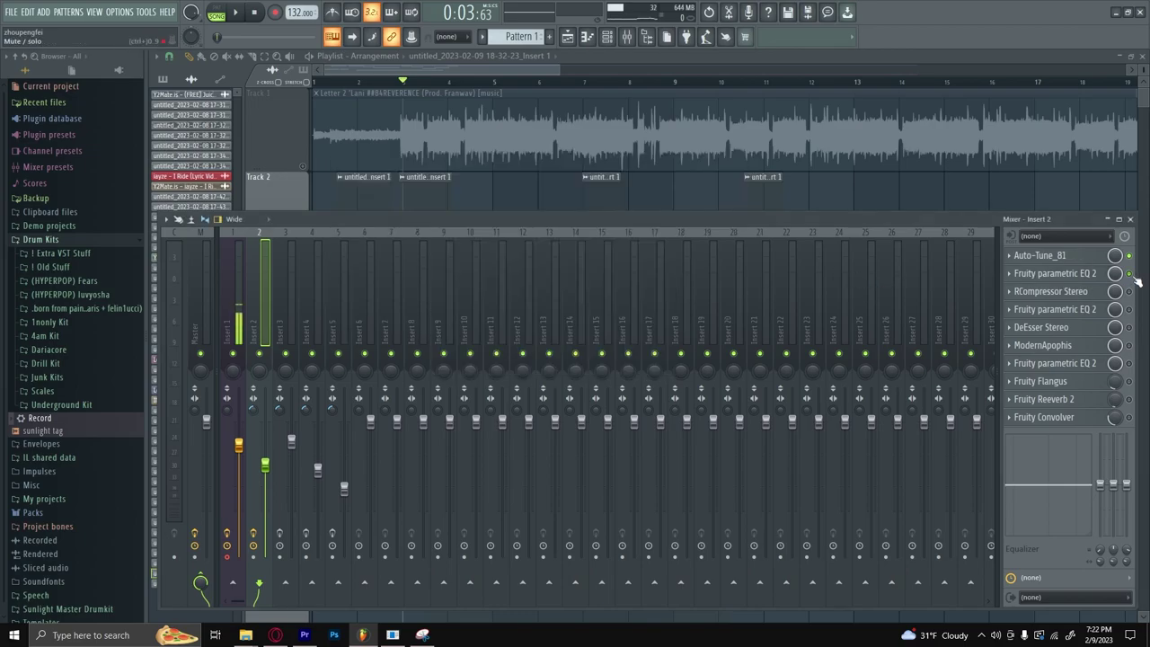
pyautogui.press('space')
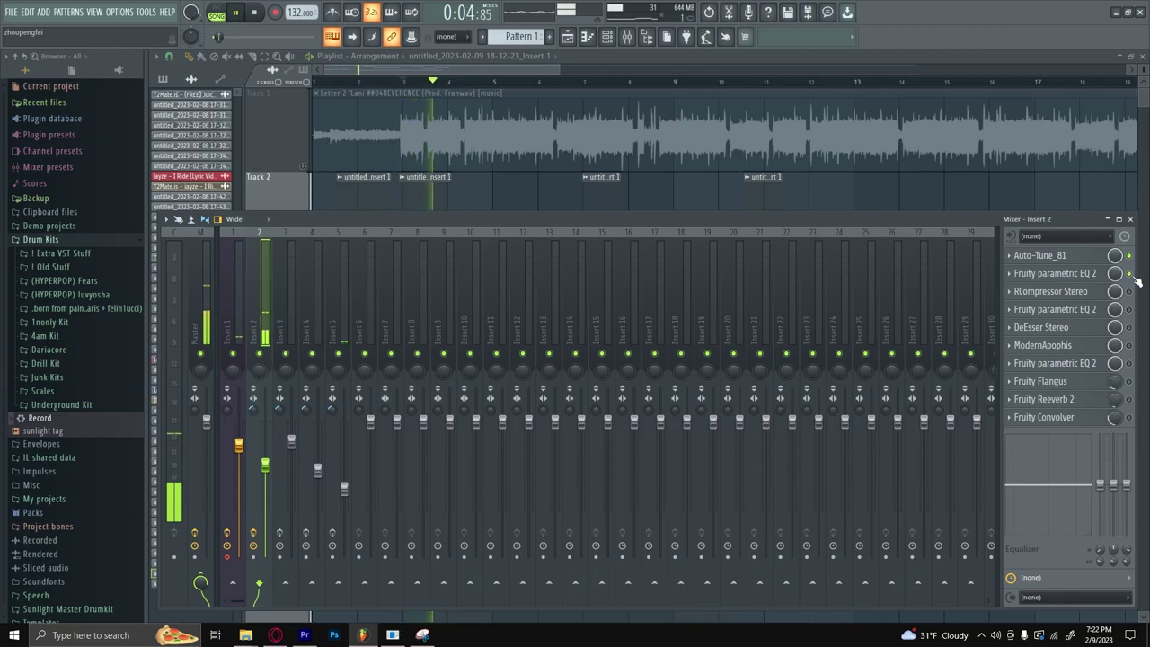
pyautogui.press('space')
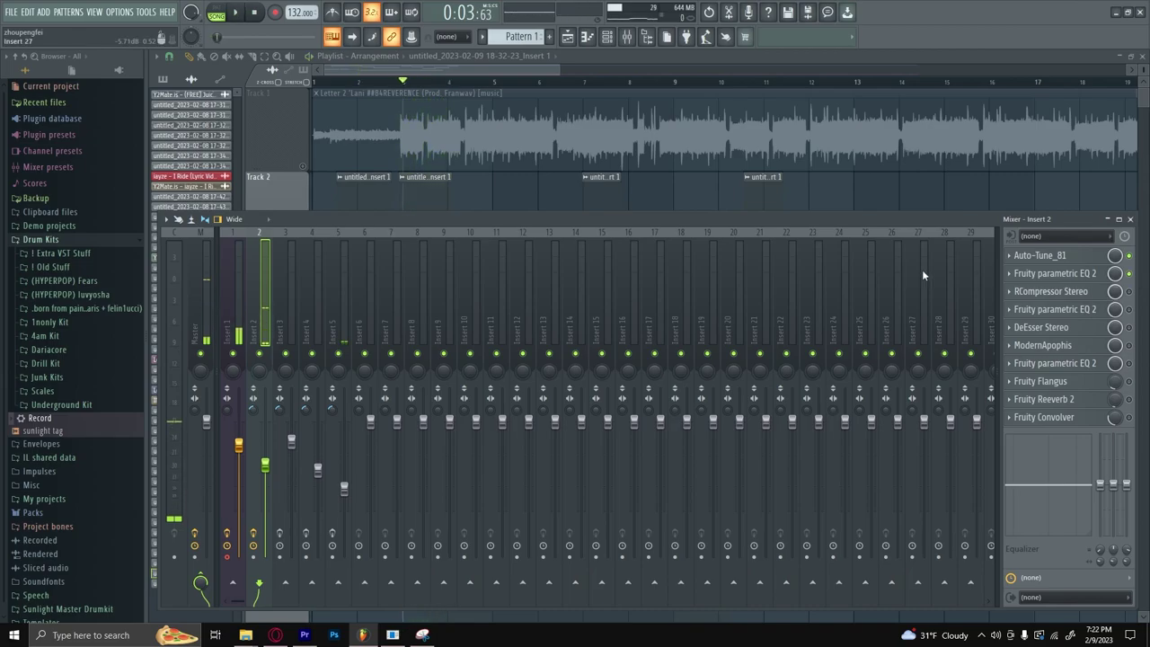
pyautogui.click(1130, 291)
pyautogui.click(1040, 293)
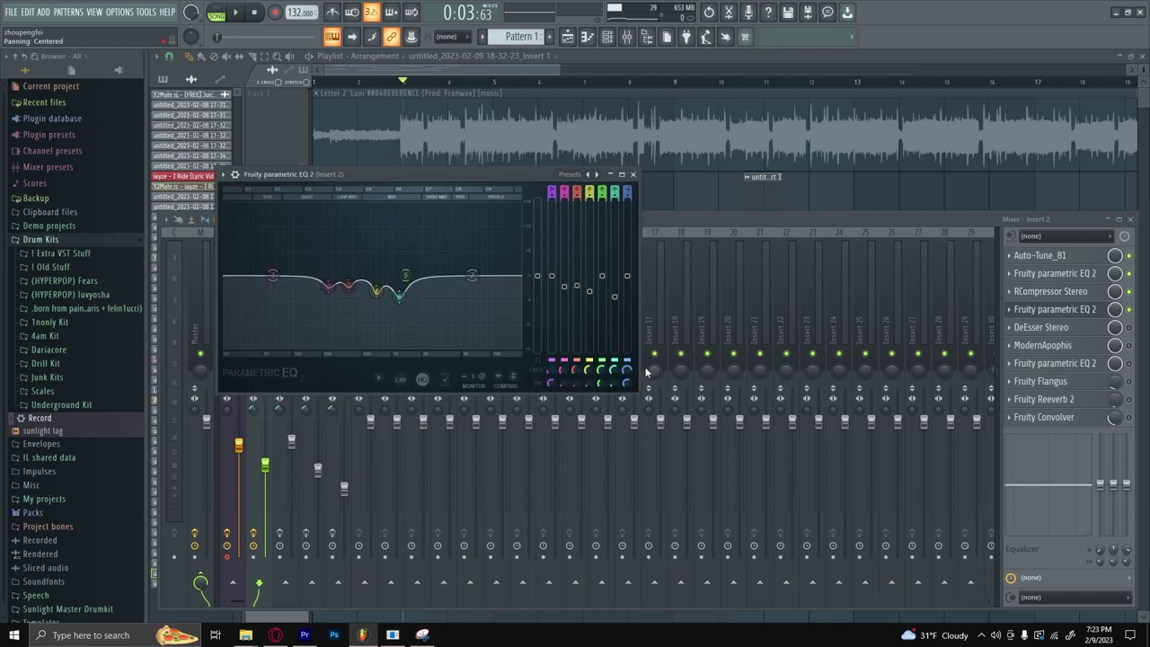
# Reset band 7, boost band 2 to find harsh frequencies, and flatten band 3 to about 0 dB.
pyautogui.rightClick(469, 286)
pyautogui.moveTo(565, 287); pyautogui.dragTo(566, 206)
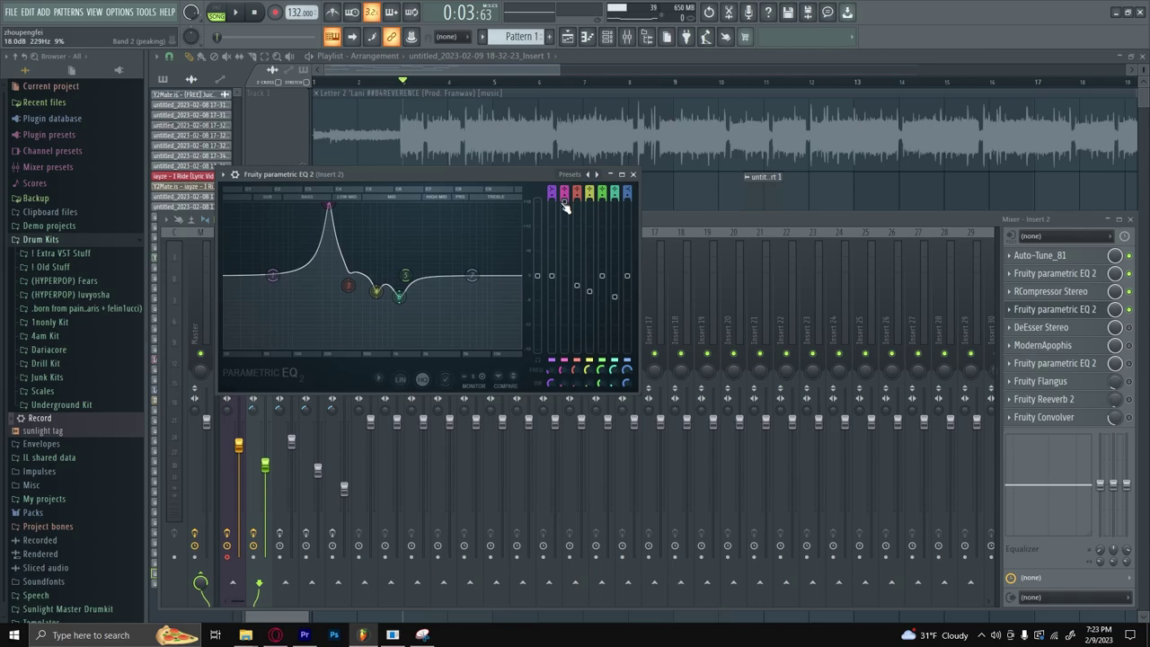
pyautogui.rightClick(403, 302)
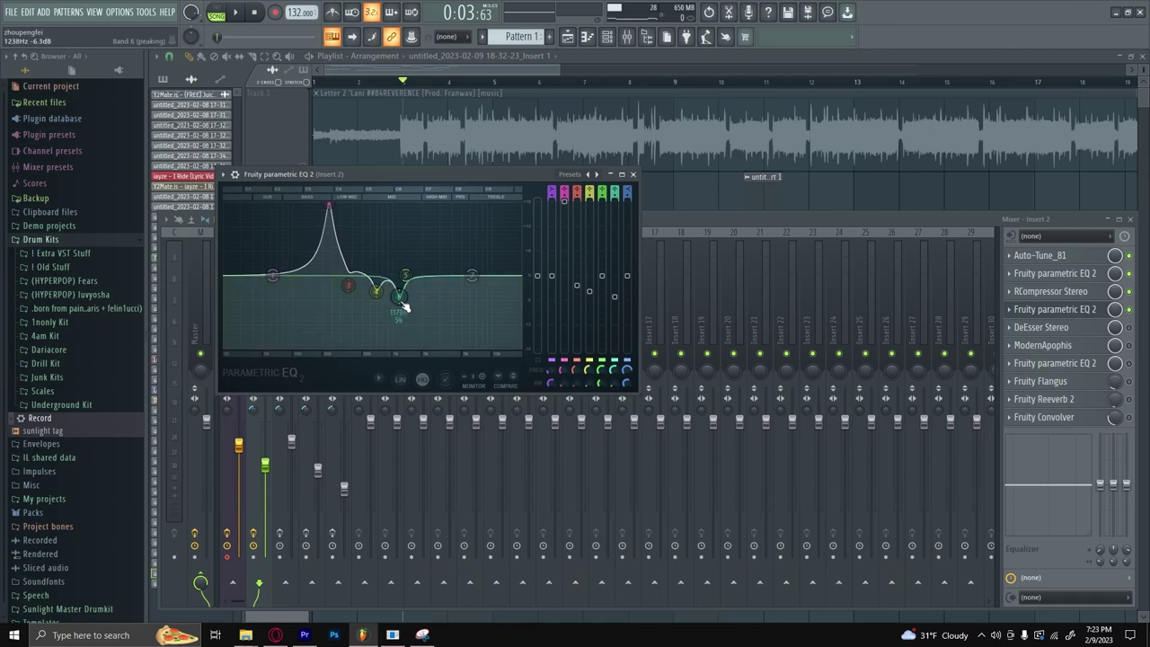
pyautogui.scroll(-3, 402, 305)
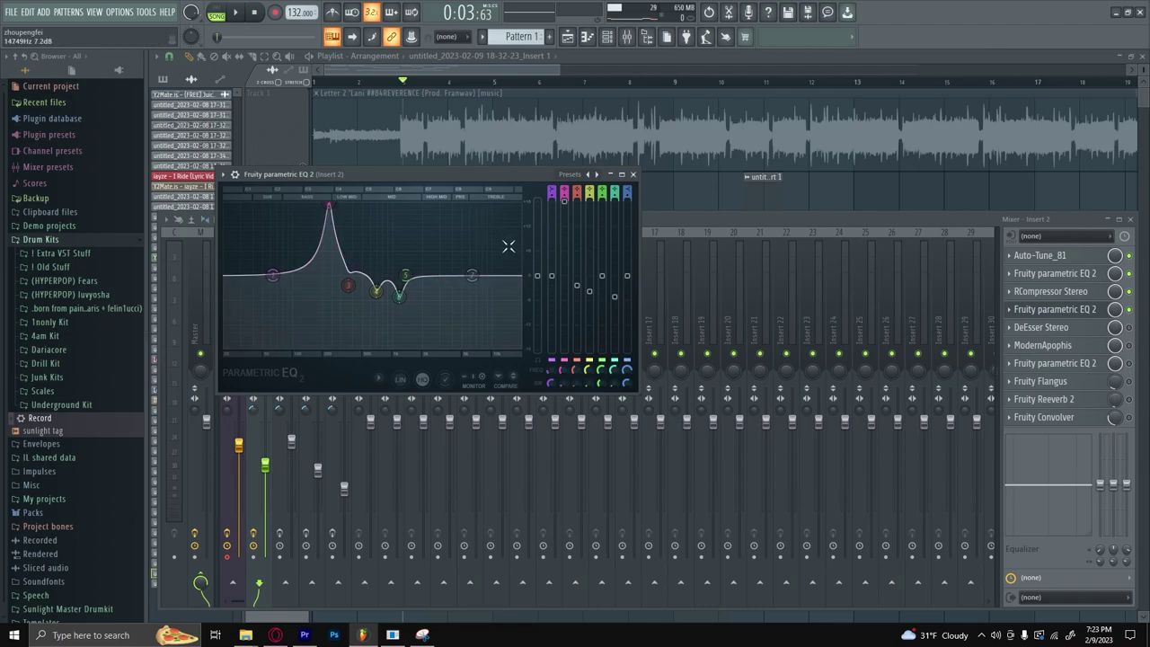
pyautogui.press('space')
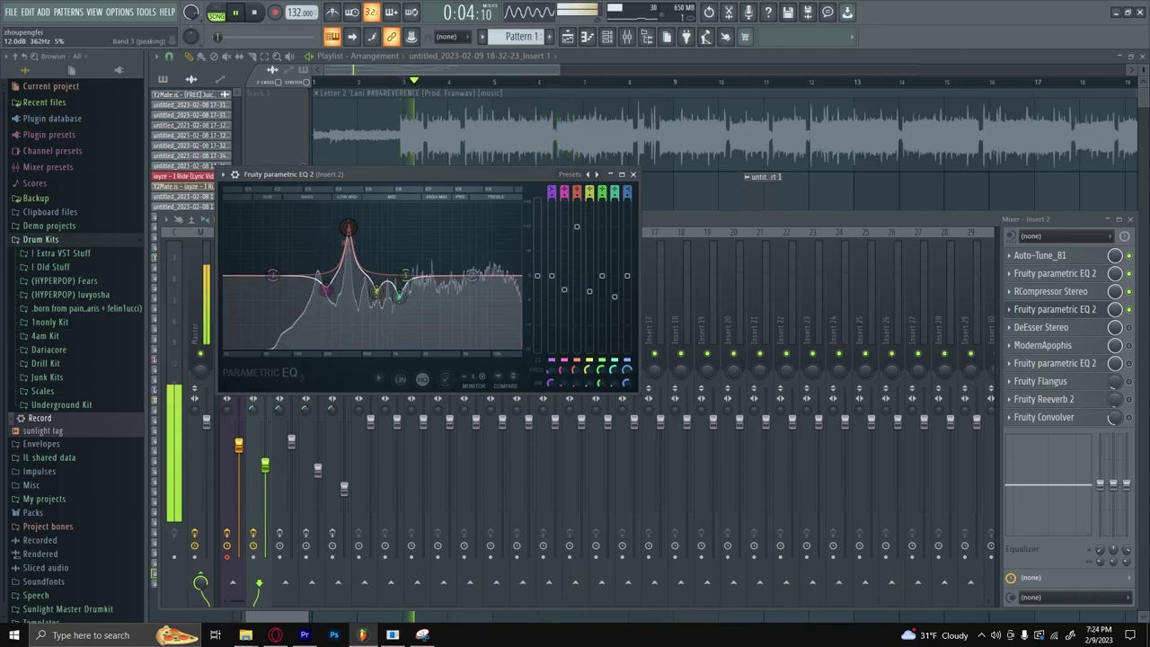
pyautogui.moveTo(348, 228); pyautogui.dragTo(356, 212)
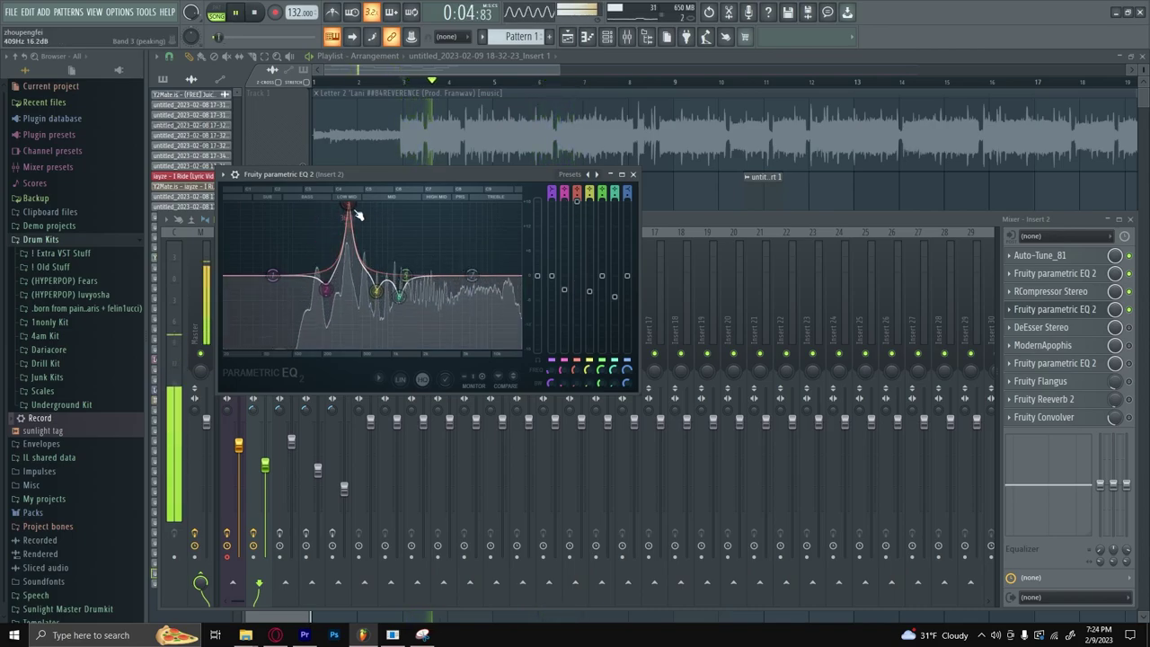
pyautogui.moveTo(348, 207); pyautogui.dragTo(348, 293)
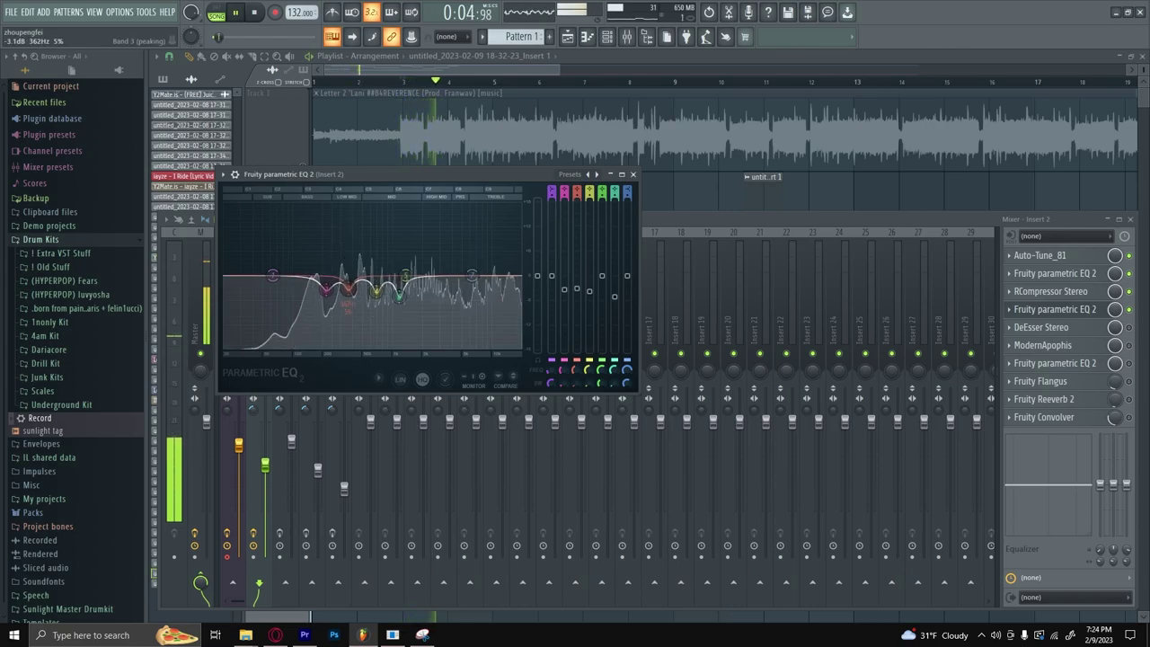
# Sweep band 4 through the mids into a dip and pull the upper peak down to -3.8 dB.
pyautogui.moveTo(586, 298); pyautogui.dragTo(593, 202)
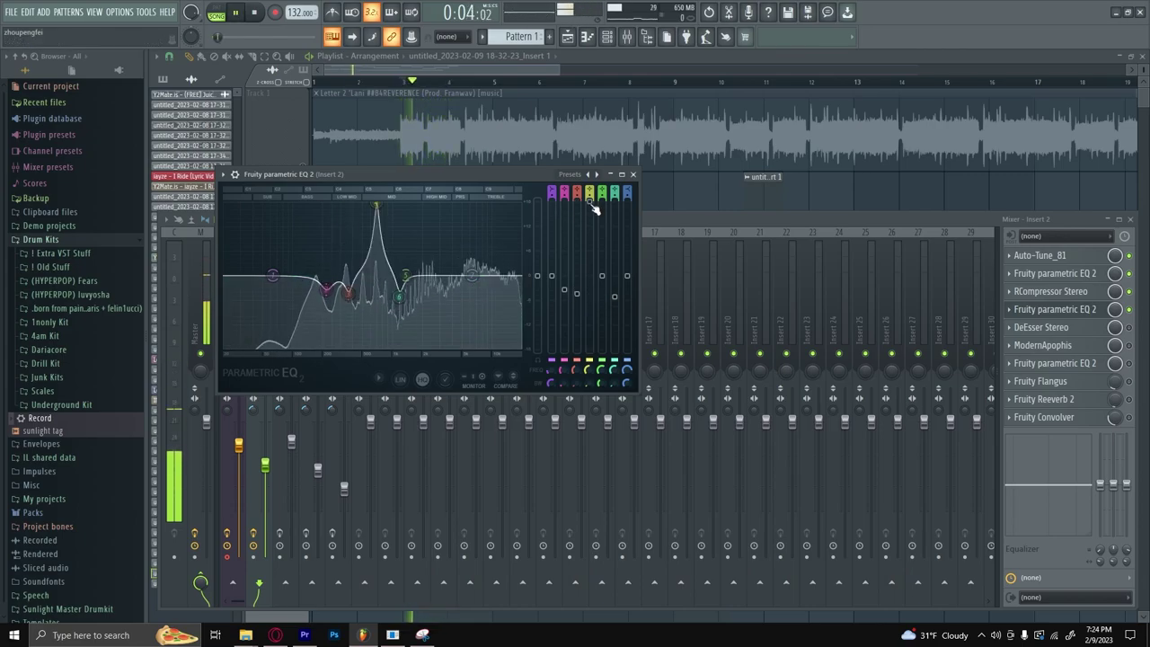
pyautogui.press('space')
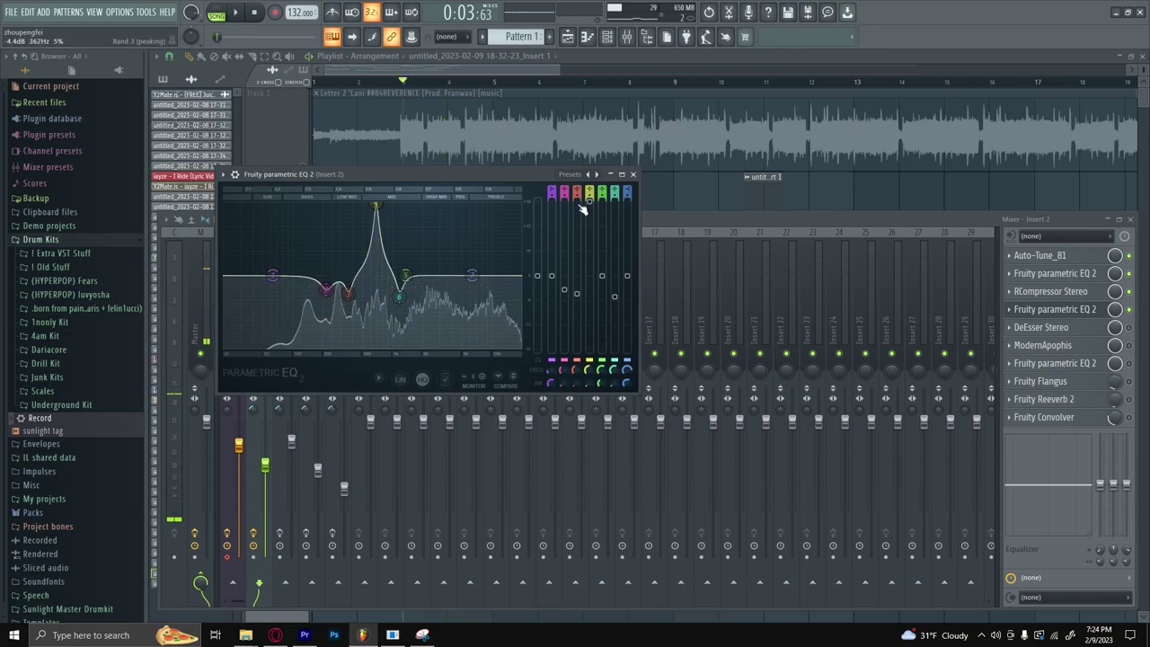
pyautogui.moveTo(590, 202); pyautogui.dragTo(619, 206)
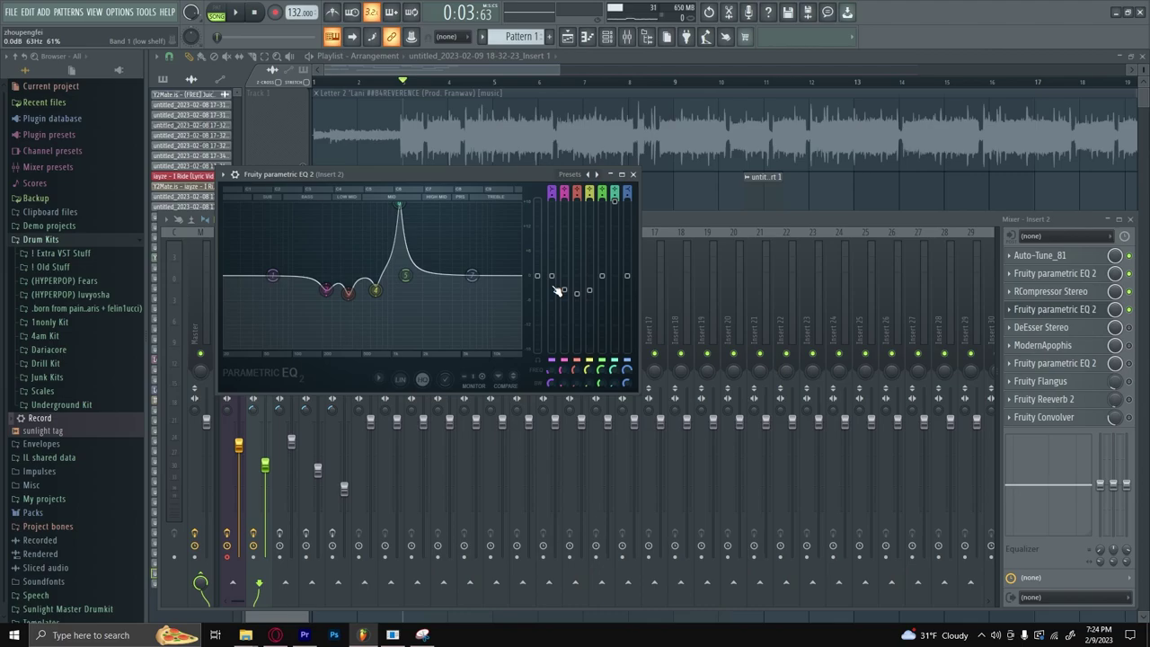
pyautogui.press('space')
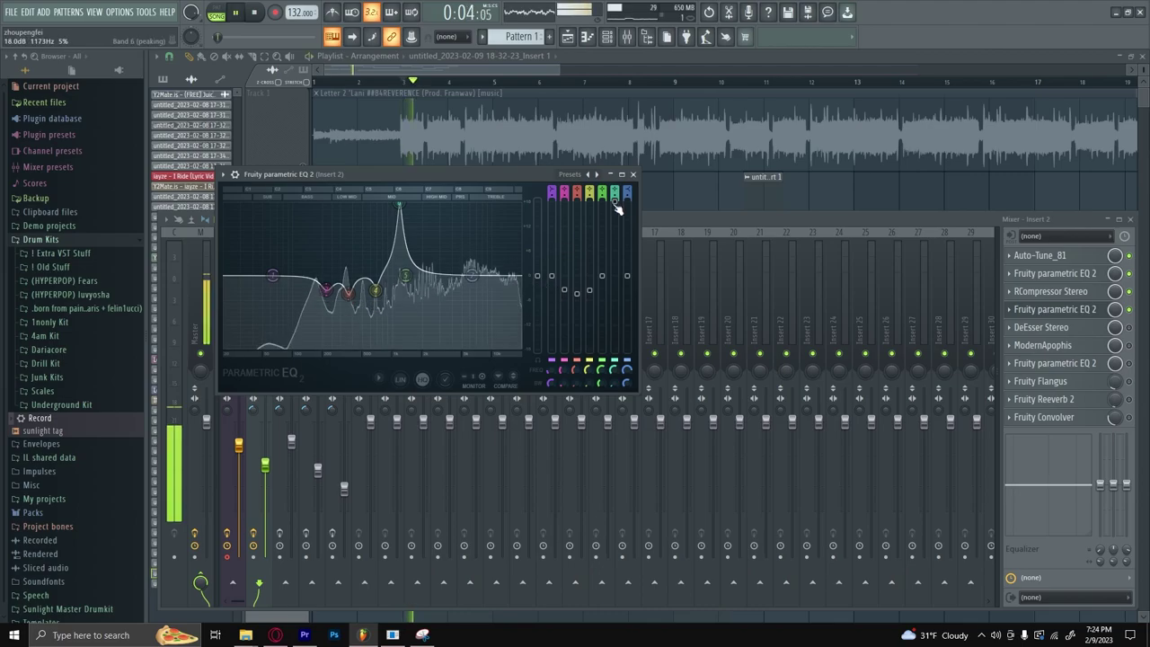
pyautogui.moveTo(617, 206); pyautogui.dragTo(615, 289)
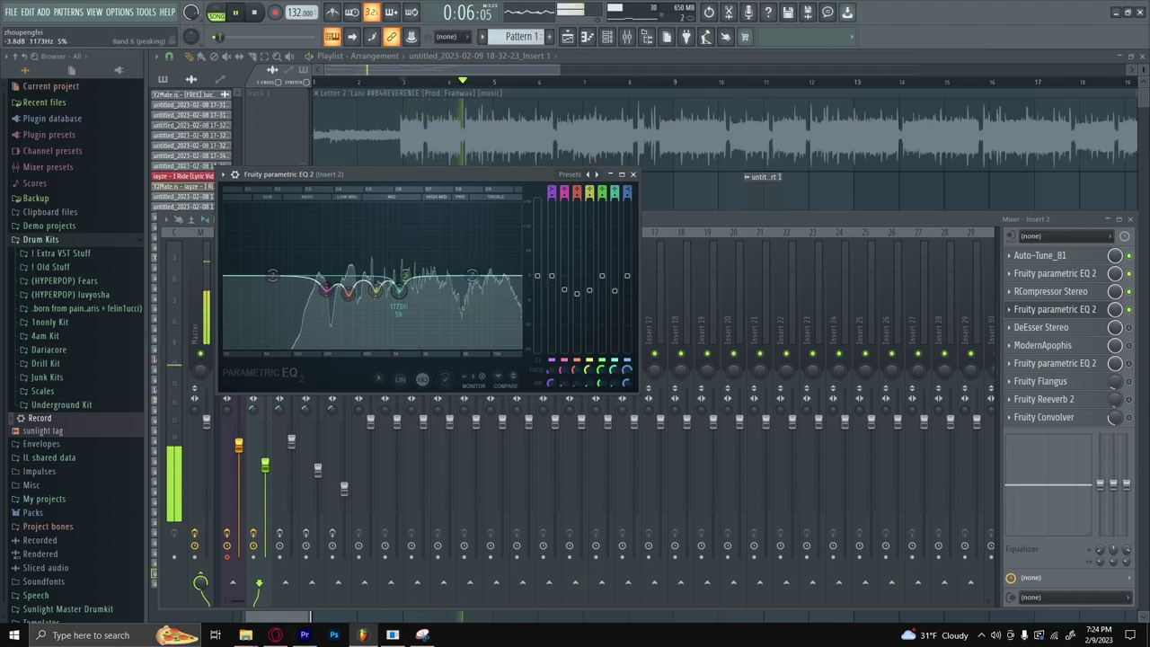
# Open Insert 2's DeEsser Stereo, threshold around -5.4, and stop playback.
pyautogui.click(1042, 328)
pyautogui.press('space')
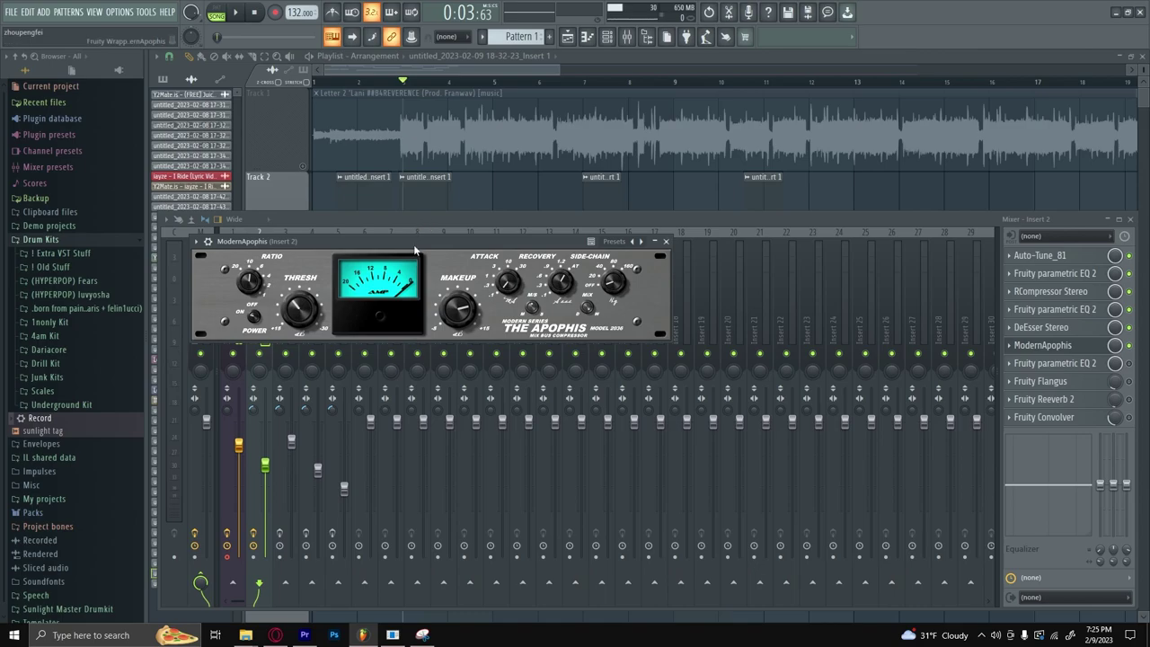
# Reposition and close ModernApophis, audition the vocal, reopen it, then bring up another Fruity parametric EQ 2.
pyautogui.moveTo(415, 244); pyautogui.dragTo(352, 278)
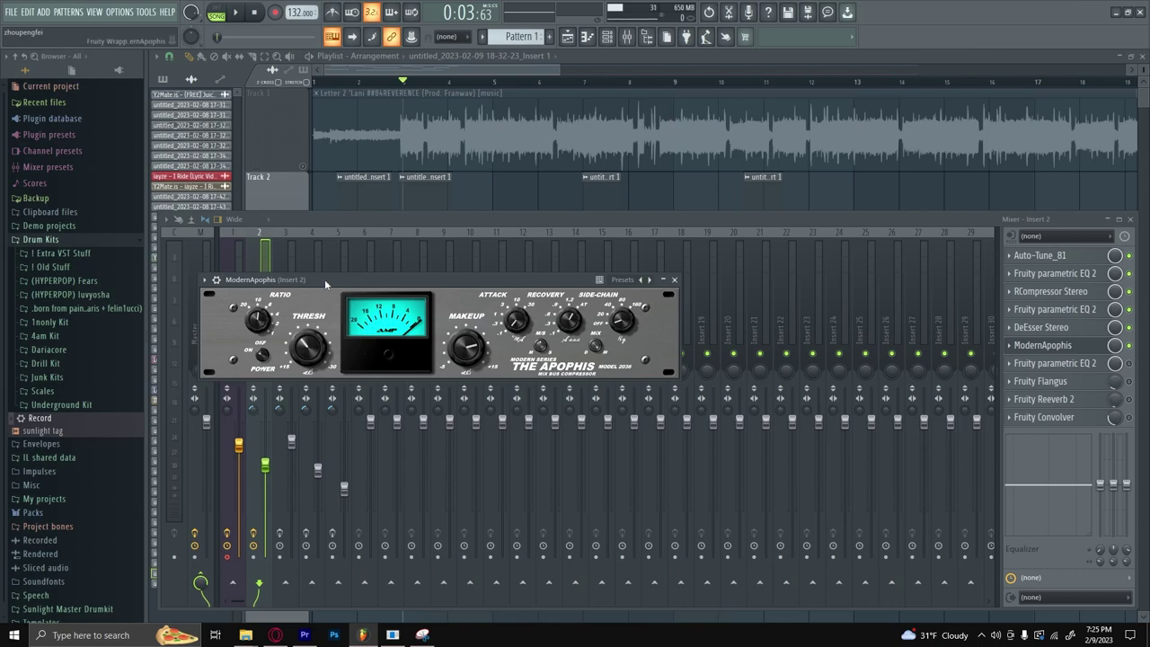
pyautogui.moveTo(331, 277); pyautogui.dragTo(316, 273)
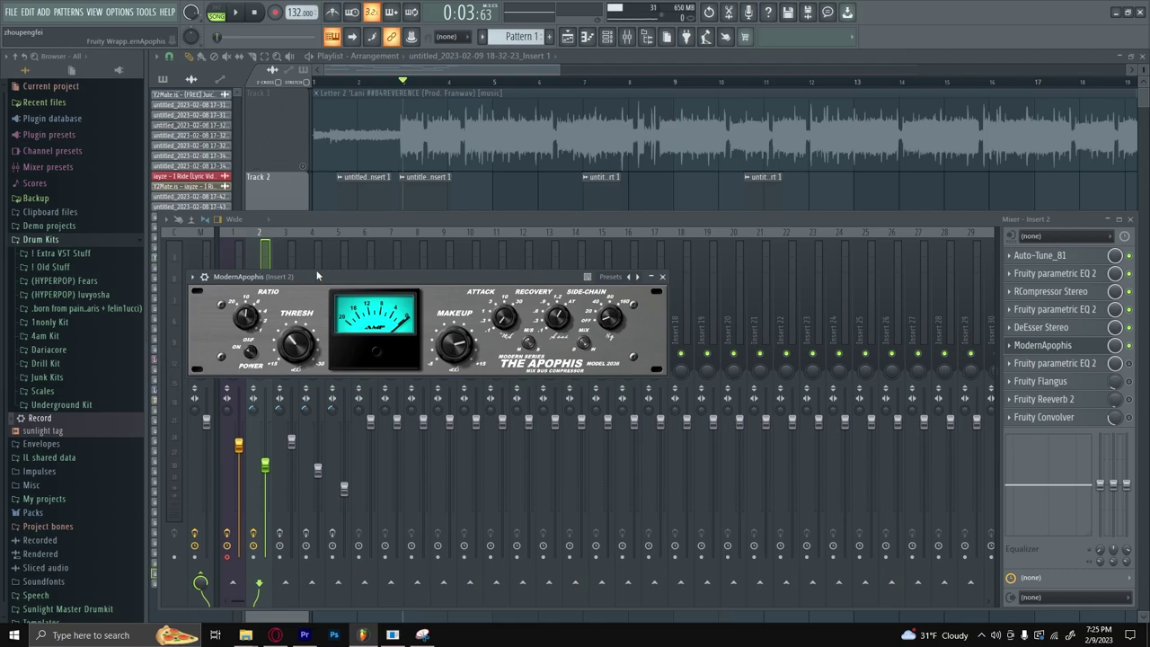
pyautogui.click(662, 276)
pyautogui.press('space')
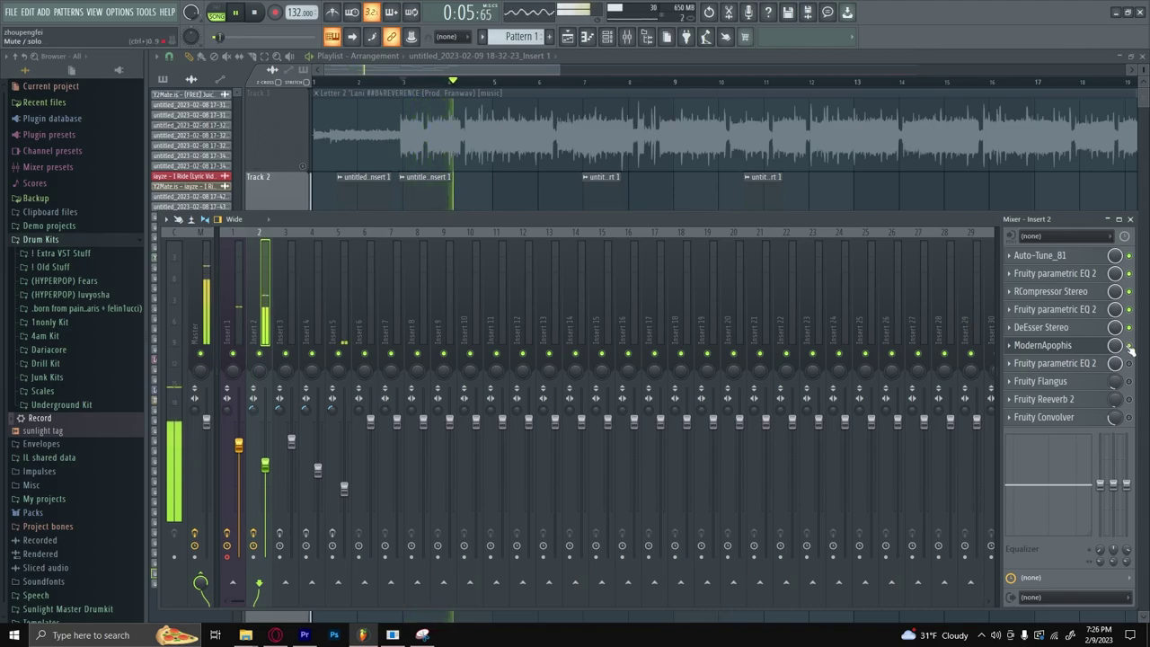
pyautogui.press('space')
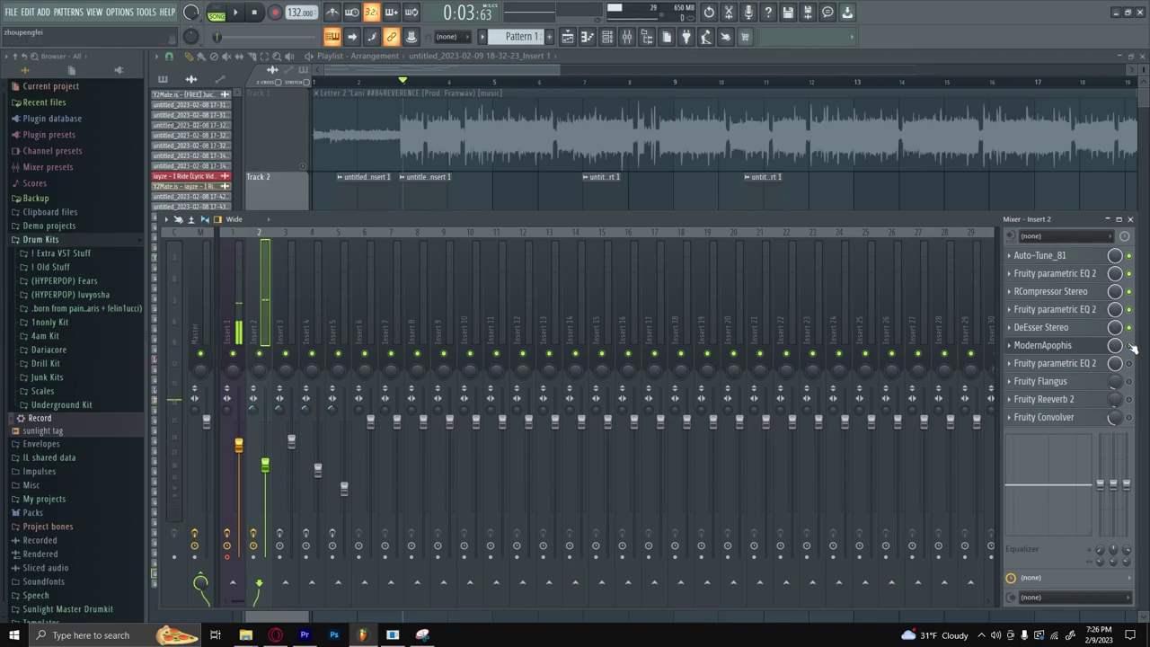
pyautogui.click(1038, 347)
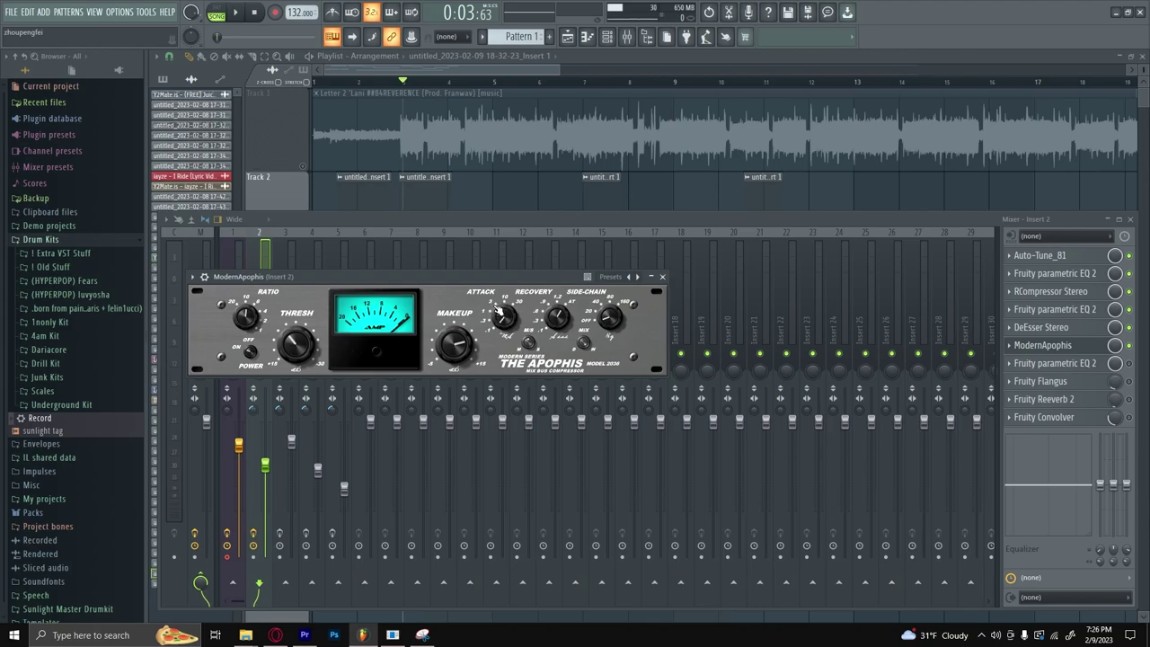
pyautogui.click(662, 277)
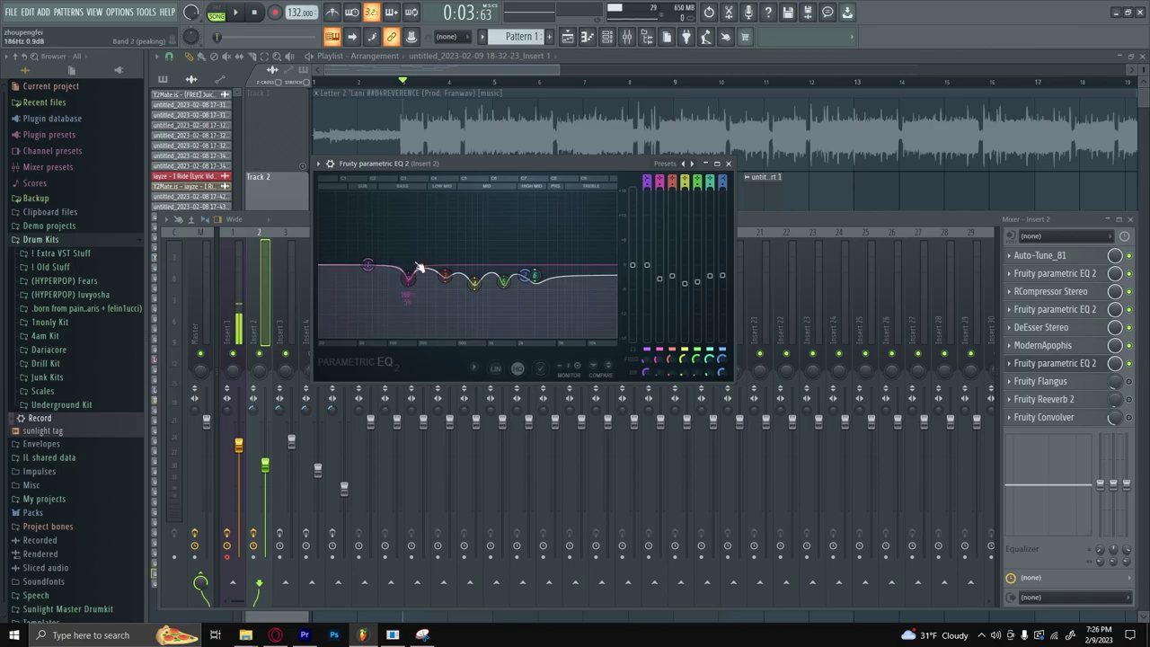
# Sweep a test boost through the low mids, leaving the low-mid band cut to -4.3 dB.
pyautogui.moveTo(659, 278); pyautogui.dragTo(659, 189)
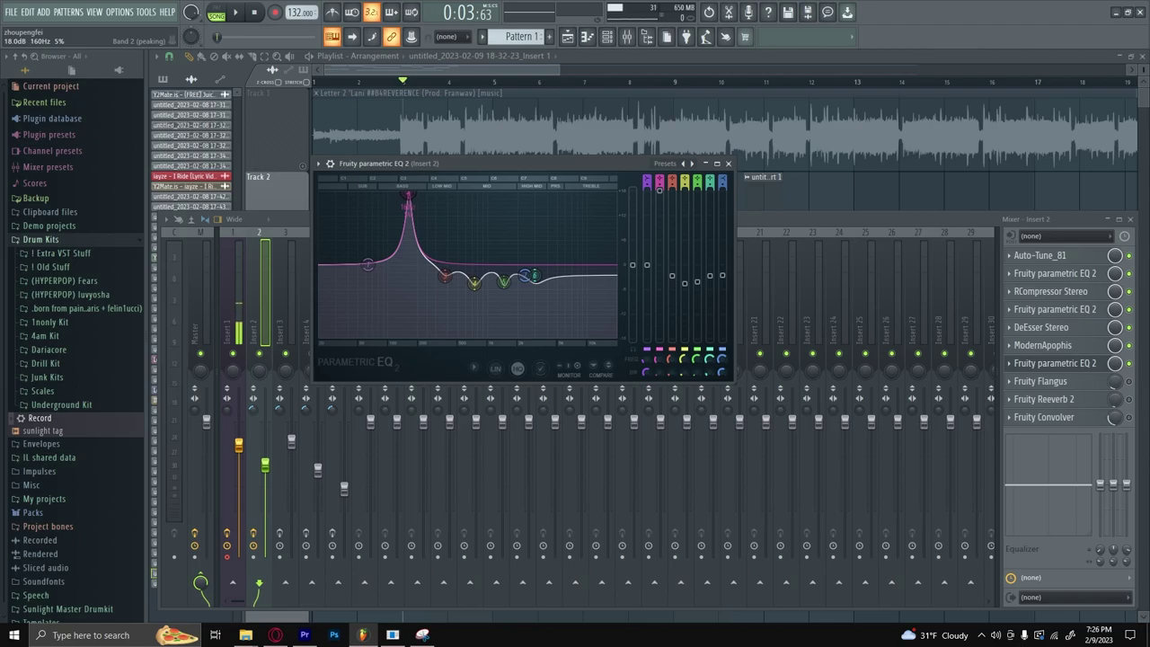
pyautogui.press('space')
pyautogui.moveTo(660, 190); pyautogui.dragTo(673, 277)
pyautogui.press('space')
pyautogui.press('space')
pyautogui.press('space')
pyautogui.press('space')
pyautogui.moveTo(685, 283)
pyautogui.mouseDown()
pyautogui.moveTo(684, 188)
pyautogui.moveTo(685, 275)
pyautogui.moveTo(698, 191)
pyautogui.moveTo(698, 282)
pyautogui.mouseUp()
pyautogui.press('space')
pyautogui.press('space')
pyautogui.press('space')
pyautogui.press('space')
pyautogui.moveTo(710, 270)
pyautogui.mouseDown()
pyautogui.moveTo(710, 189)
pyautogui.moveTo(710, 280)
pyautogui.mouseUp()
pyautogui.press('space')
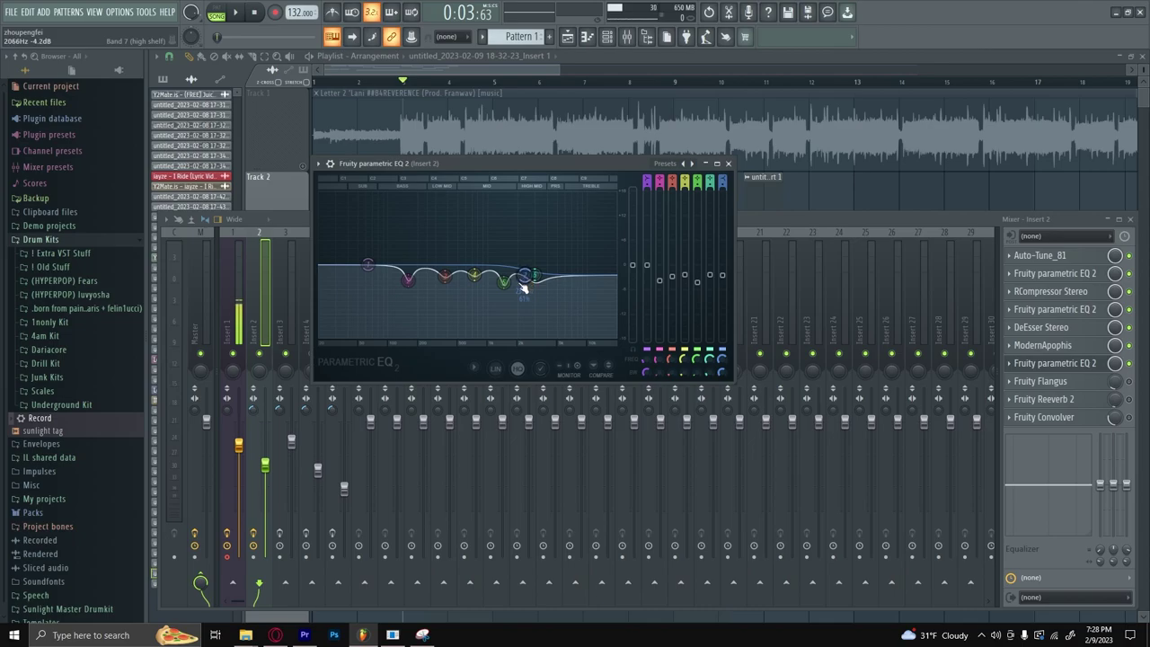
# Shift the band 7 high shelf lower to a gentle cut around 2–3 kHz and audition it.
pyautogui.moveTo(524, 287); pyautogui.dragTo(536, 279)
pyautogui.press('space')
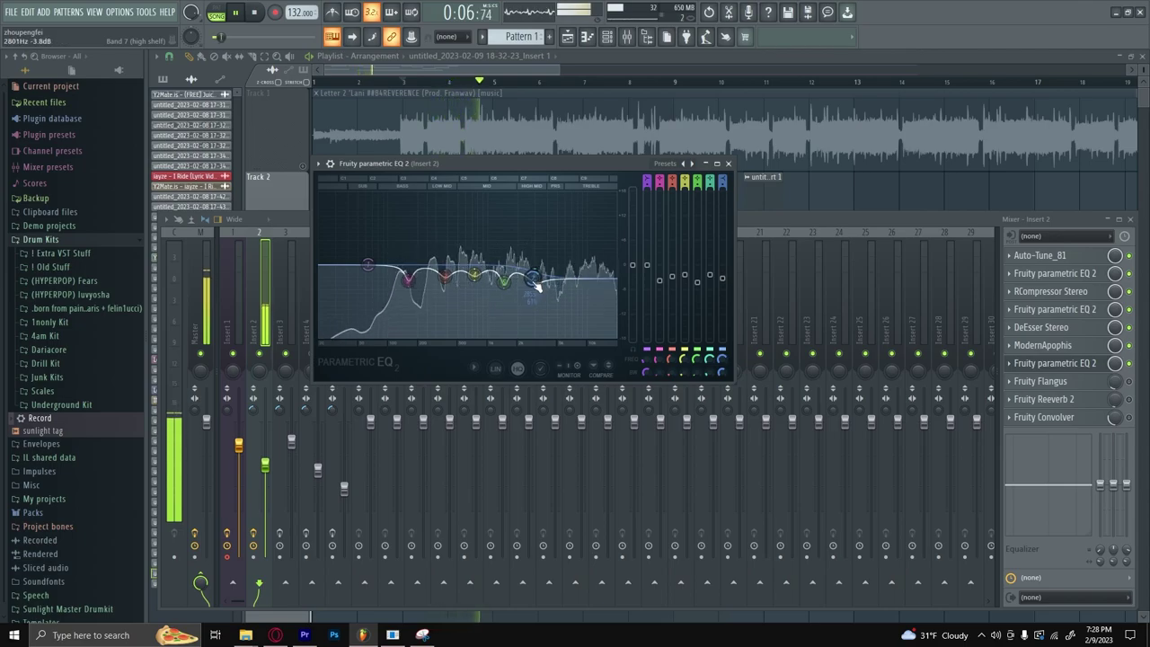
pyautogui.press('space')
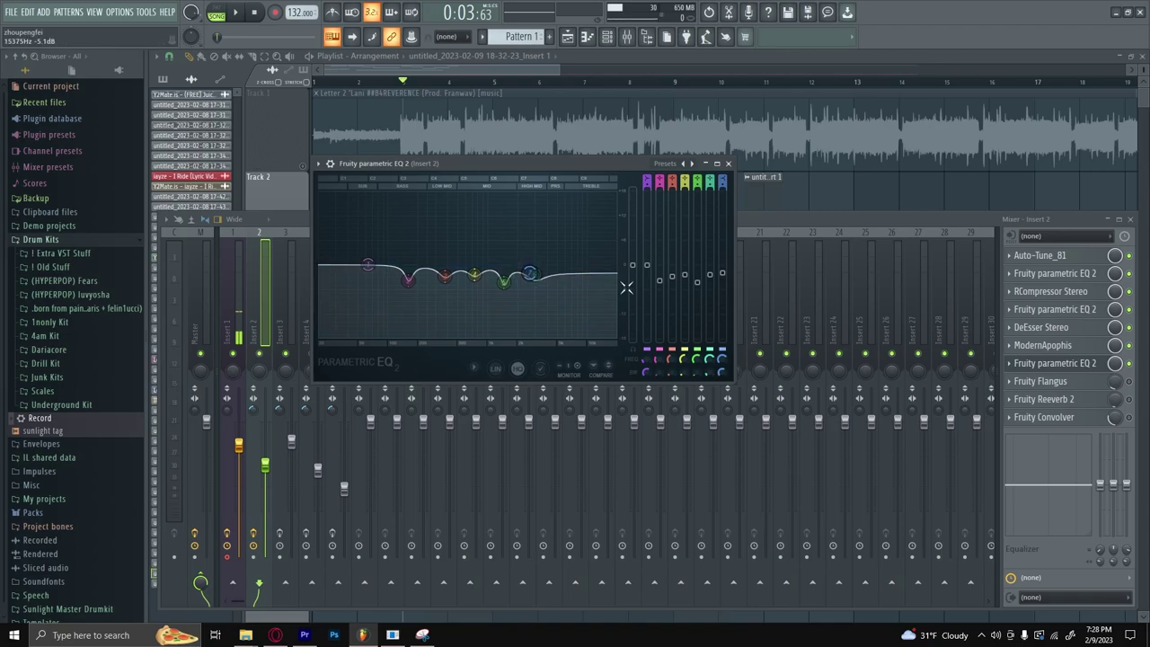
# Close the EQ and lower Fruity Flangus's mix to about 24%, auditioning the change.
pyautogui.click(1052, 364)
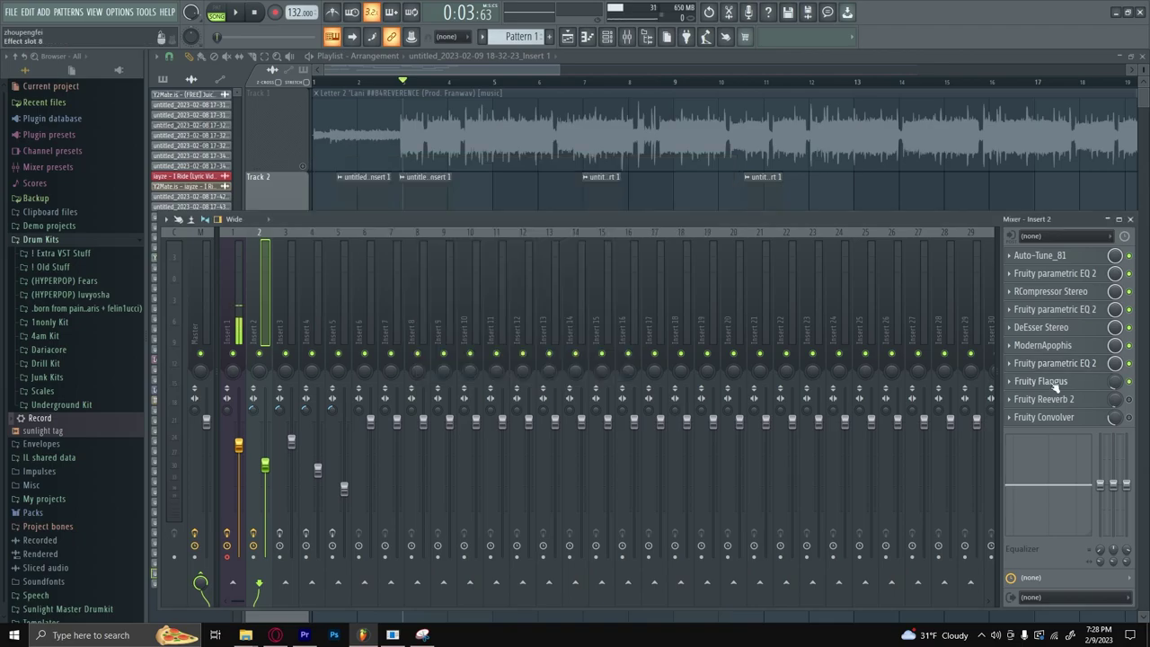
pyautogui.click(1088, 383)
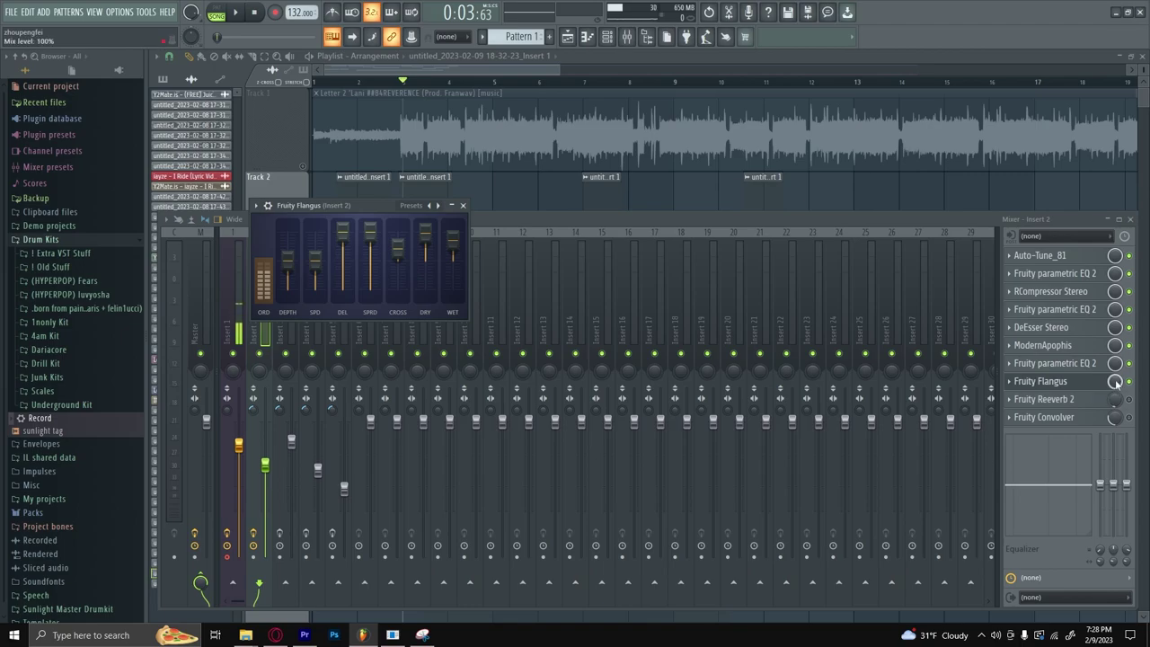
pyautogui.press('space')
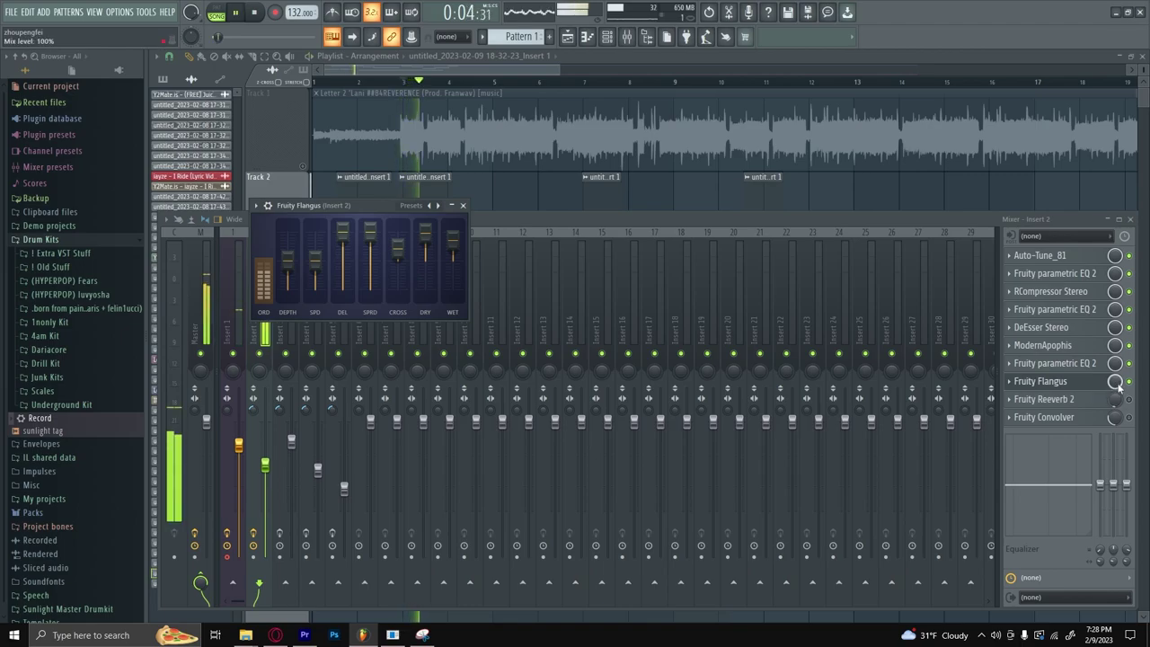
pyautogui.press('space')
pyautogui.moveTo(1116, 383); pyautogui.dragTo(1114, 381)
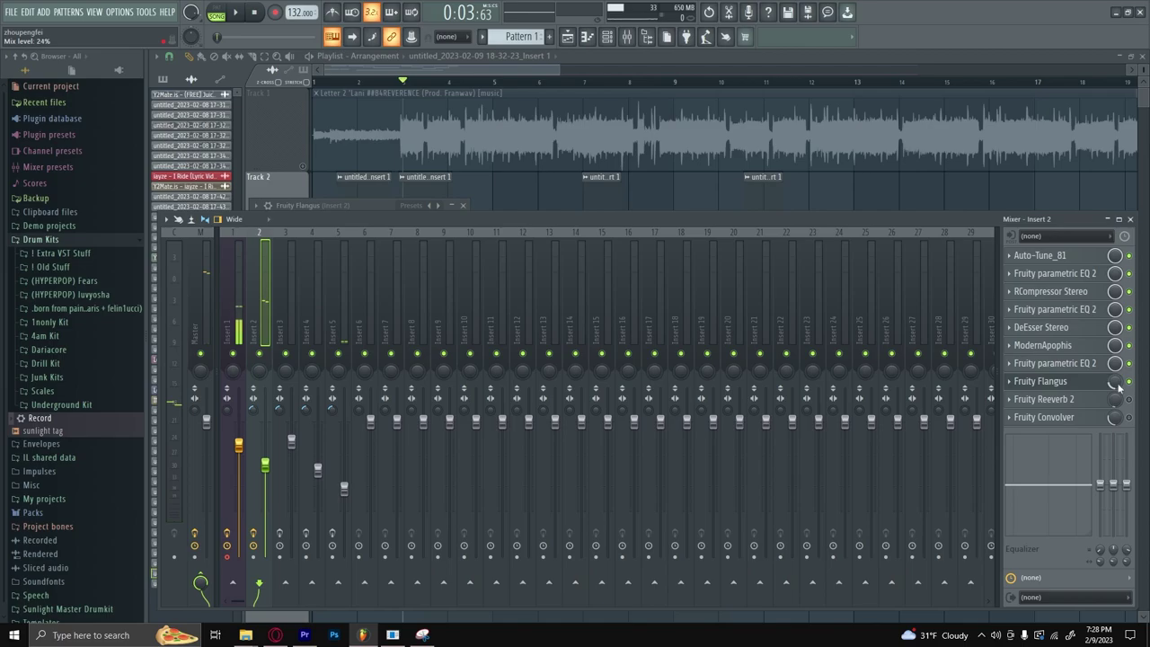
pyautogui.press('space')
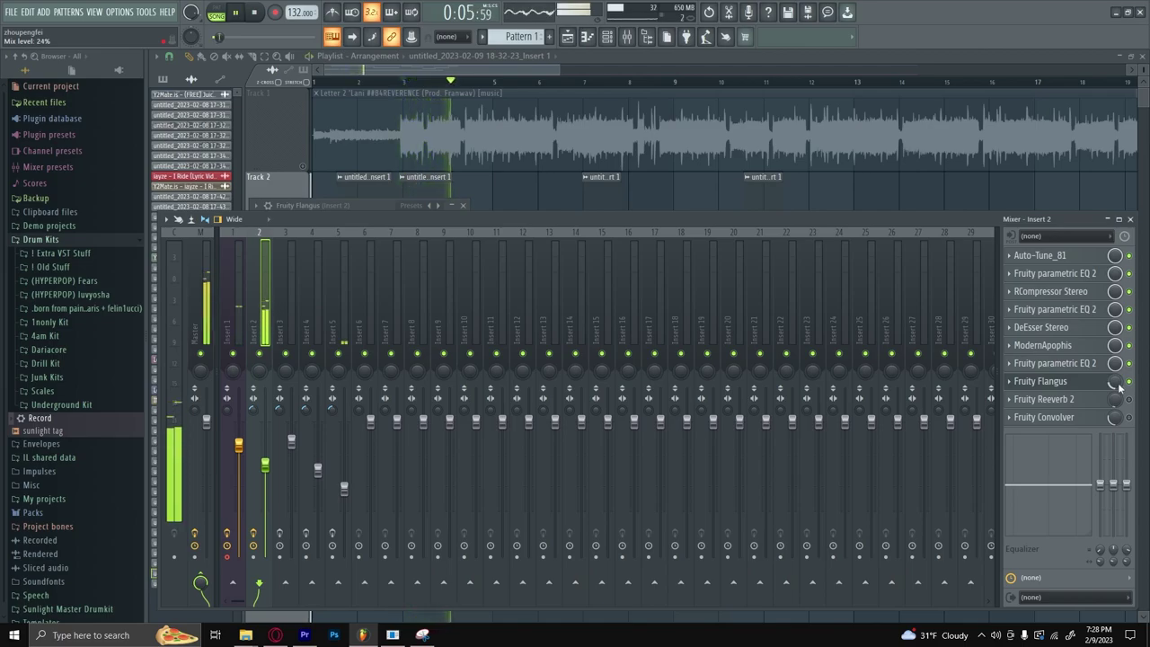
pyautogui.press('space')
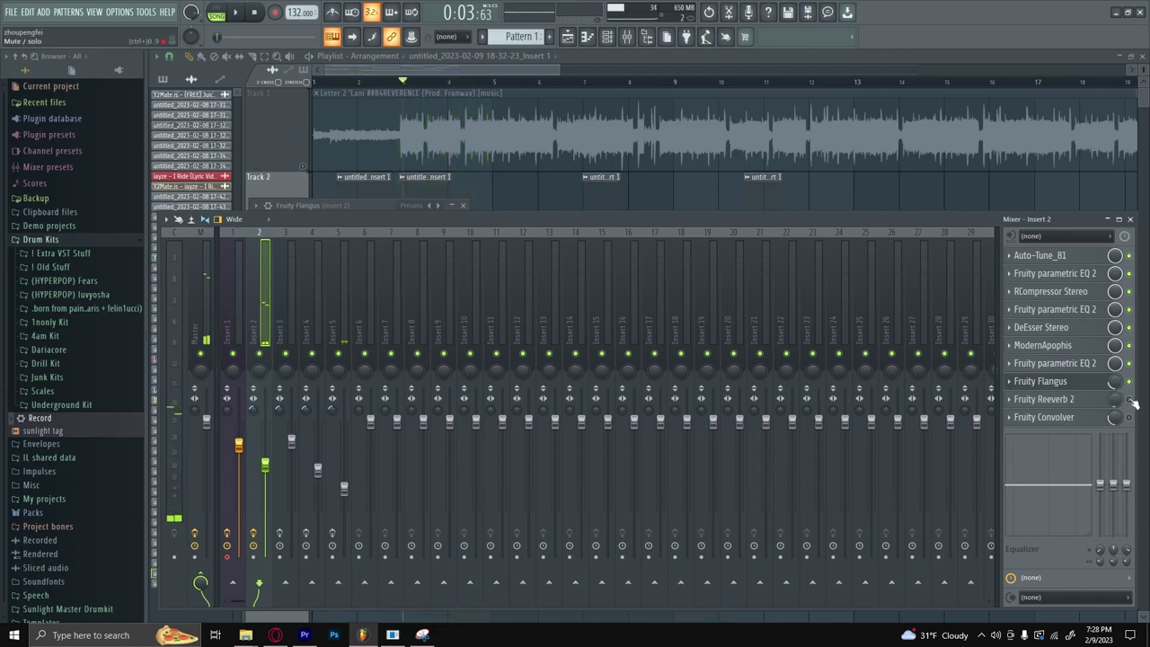
# Check Fruity Reeverb 2's settings, then raise its slot mix to about 26%.
pyautogui.click(1103, 400)
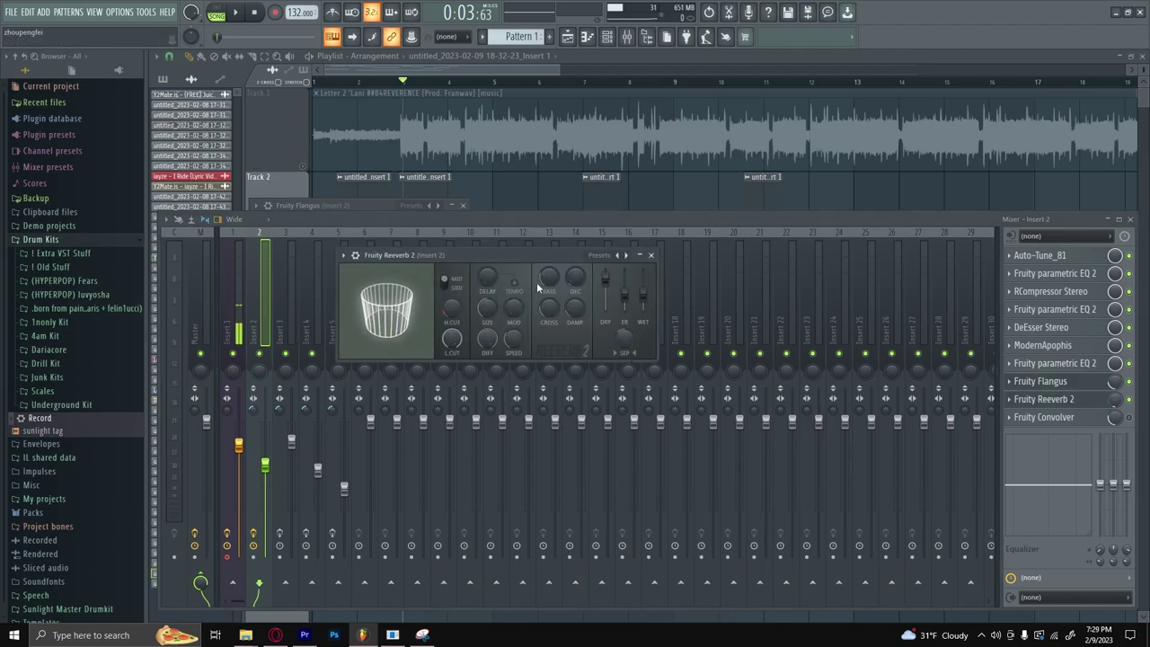
pyautogui.click(651, 255)
pyautogui.moveTo(1115, 399); pyautogui.dragTo(1114, 384)
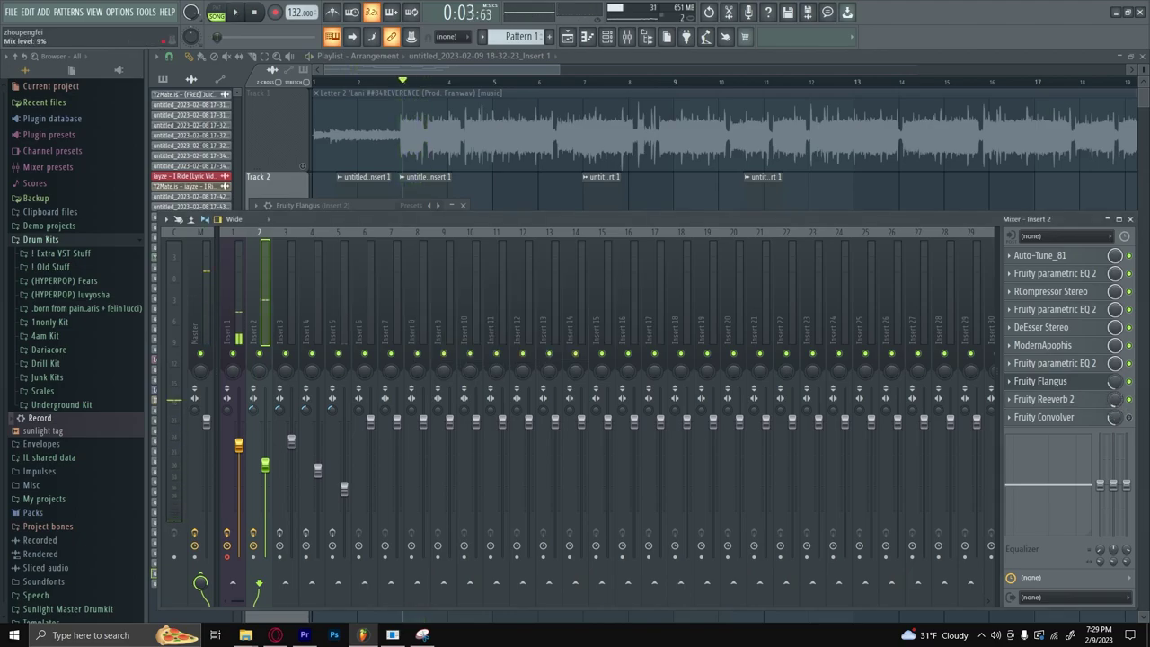
# Check Insert 2's Fruity Convolver, then hide the plugin windows and bring the mixer back up.
pyautogui.click(1048, 418)
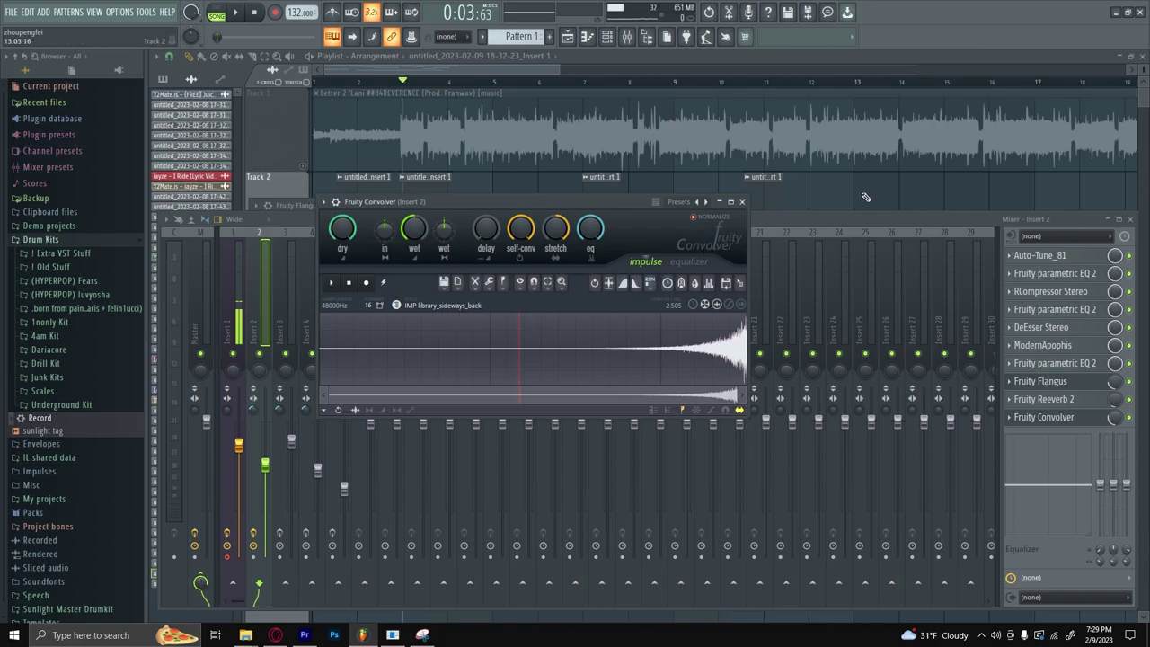
pyautogui.press('F5')
pyautogui.press('F9')
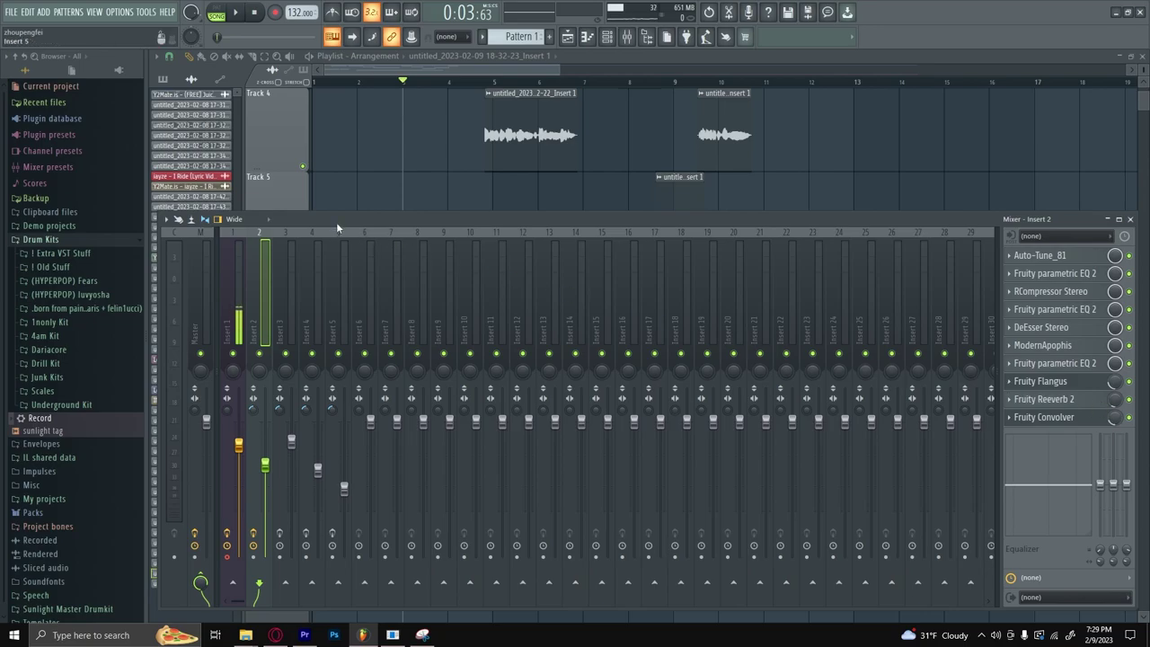
# Hide the mixer, set the song position to bar 2, unmute Track 1 and mute Track 6.
pyautogui.press('F9')
pyautogui.scroll(-3, 380, 225)
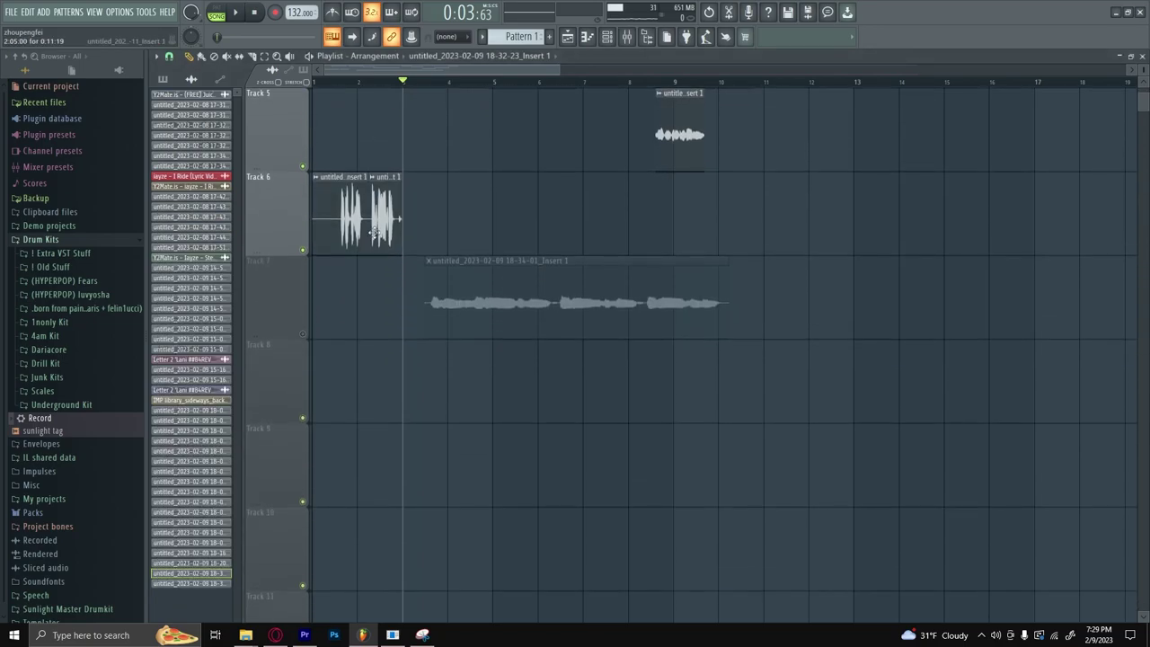
pyautogui.scroll(3, 385, 261)
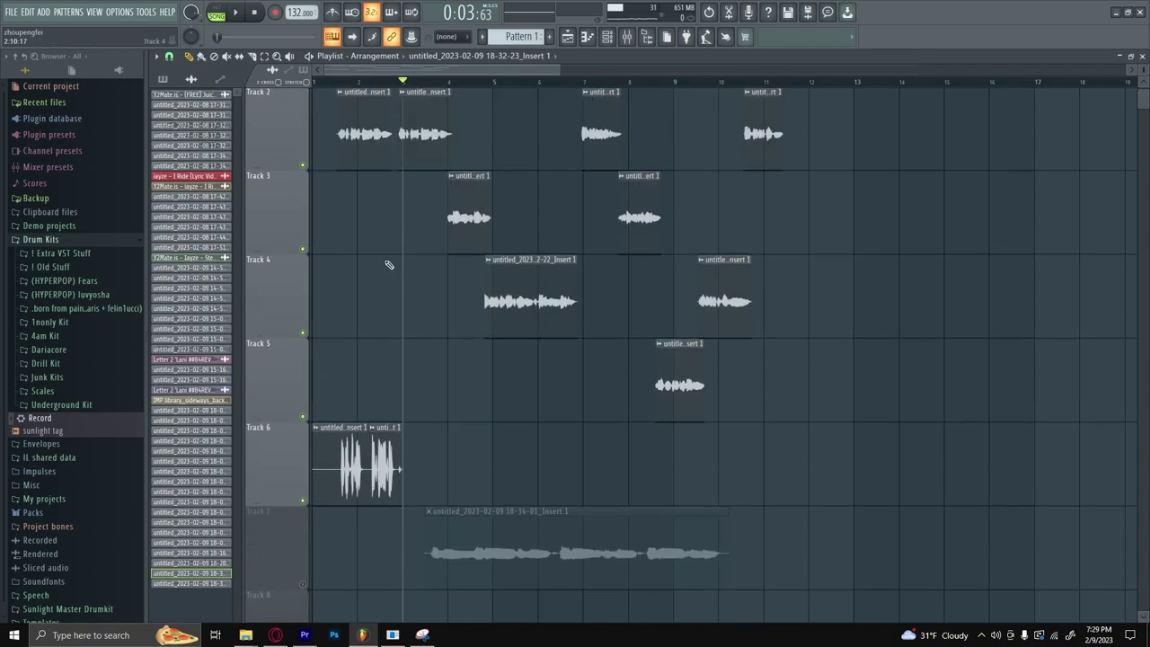
pyautogui.scroll(1, 346, 90)
pyautogui.click(344, 81)
pyautogui.scroll(5, 332, 211)
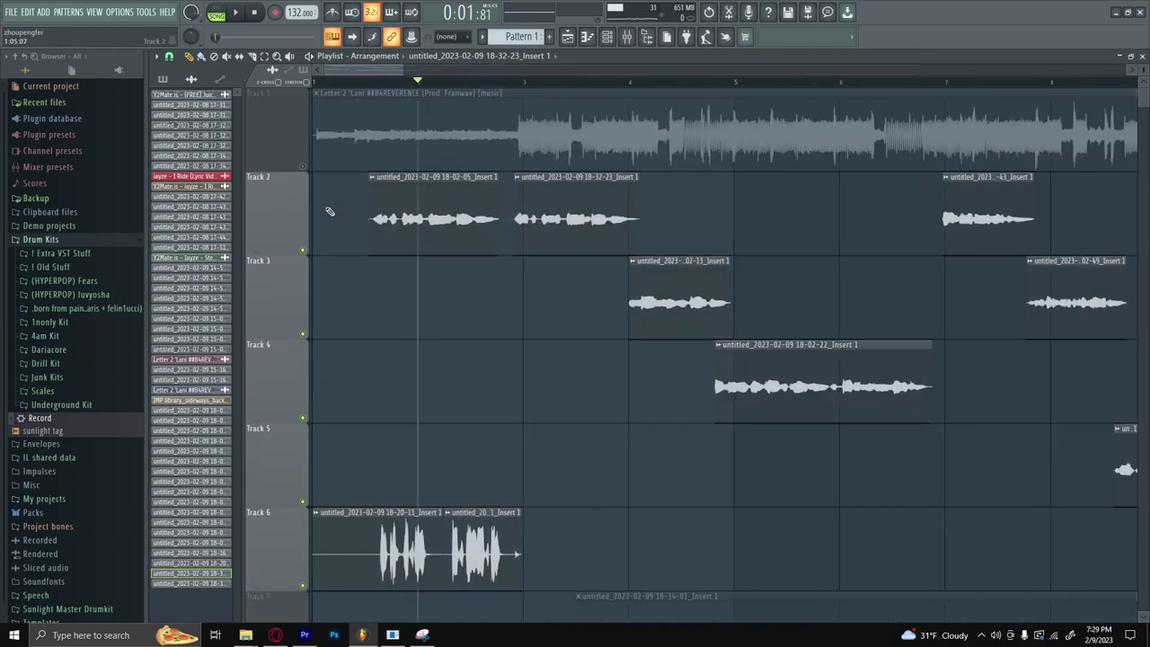
pyautogui.click(302, 166)
pyautogui.click(302, 585)
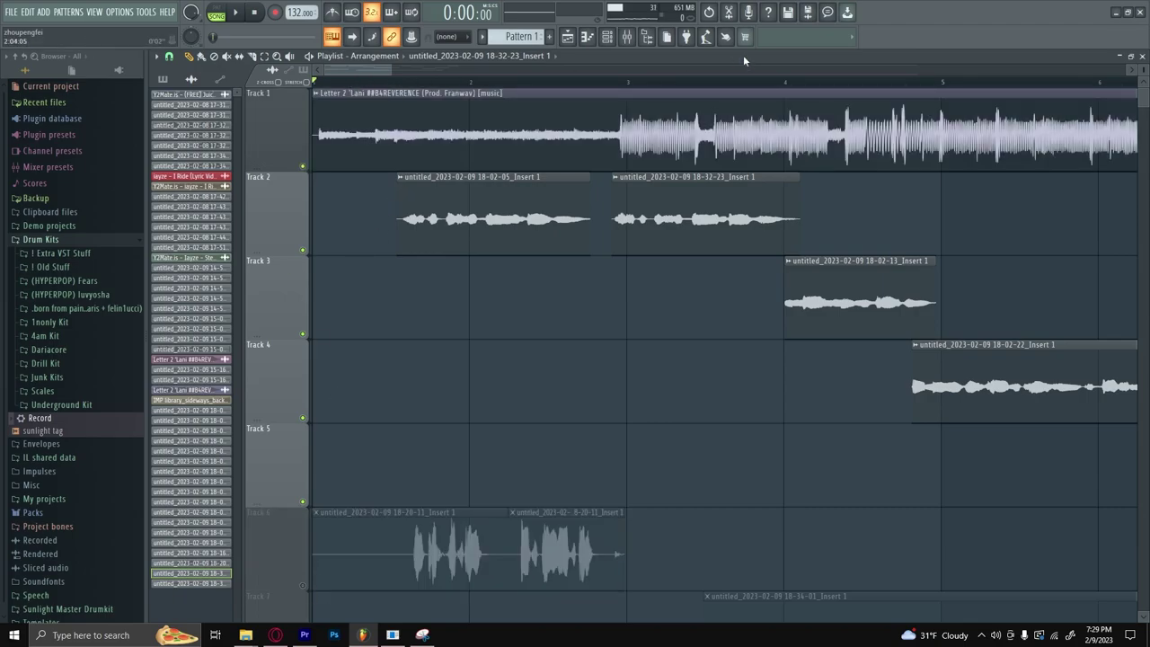
# Inspect the first Track 2 vocal clip's settings and mixer insert, then hide the mixer again.
pyautogui.click(628, 36)
pyautogui.doubleClick(469, 188)
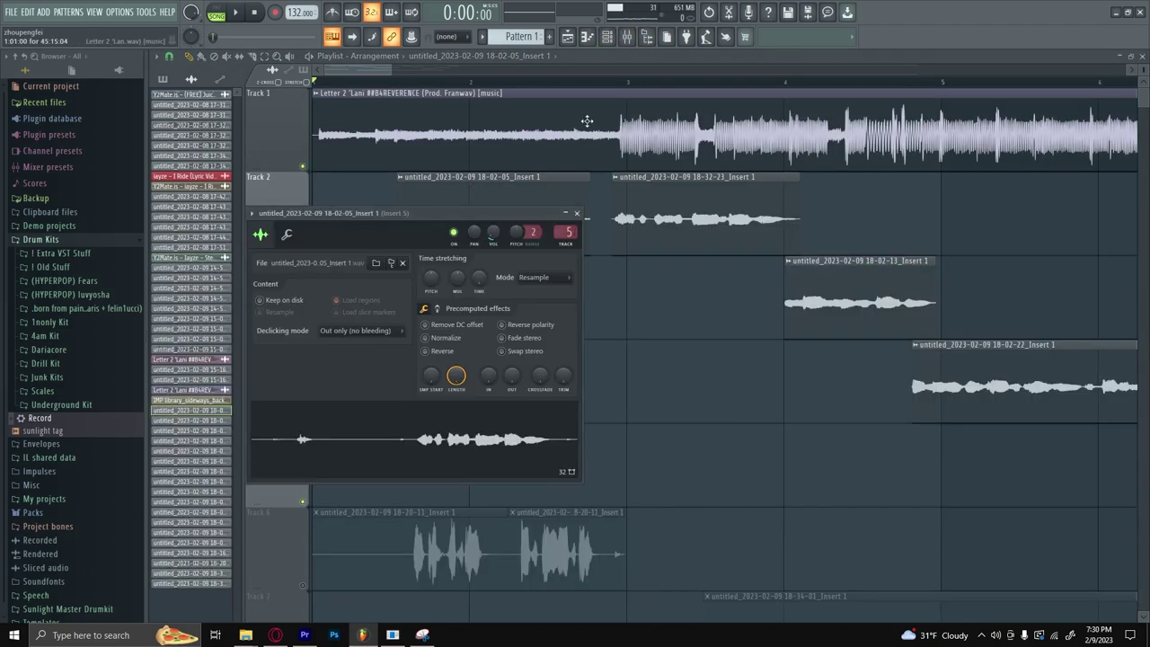
pyautogui.click(627, 36)
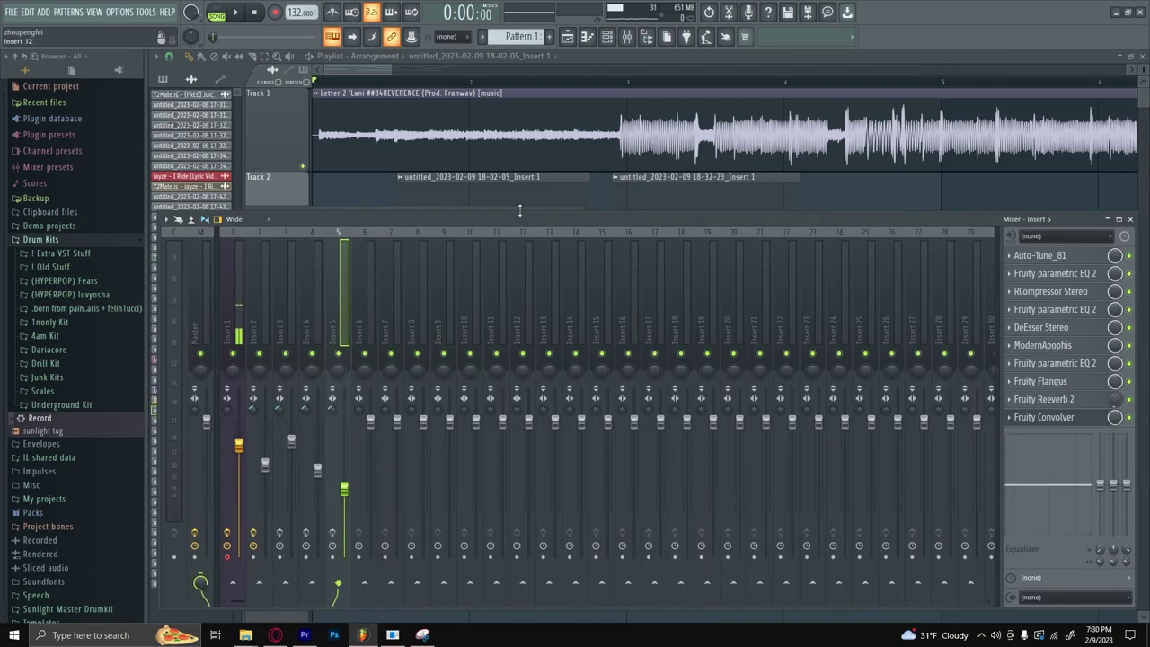
pyautogui.press('F9')
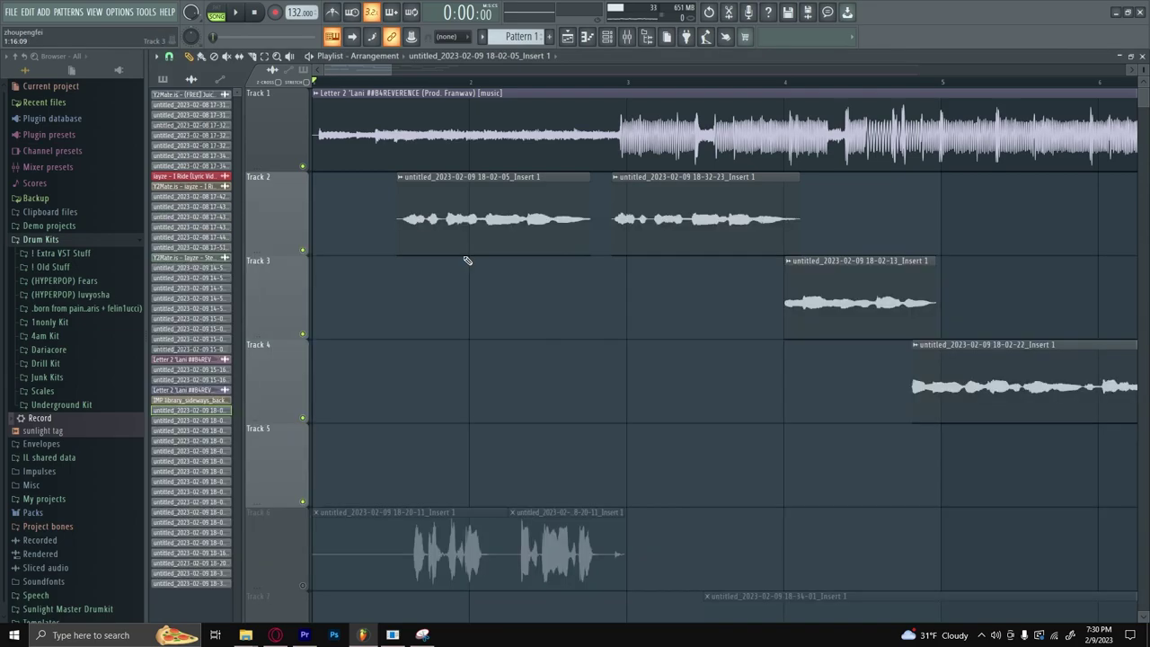
# Play and stop the arrangement twice, then select Track 6.
pyautogui.press('space')
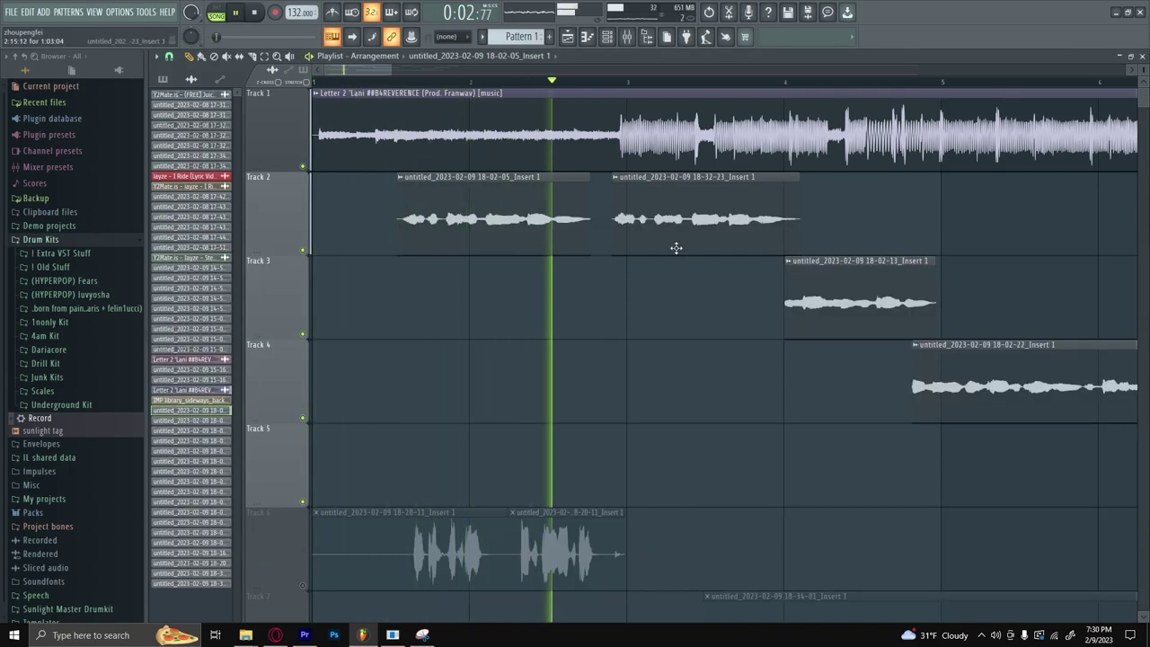
pyautogui.press('space')
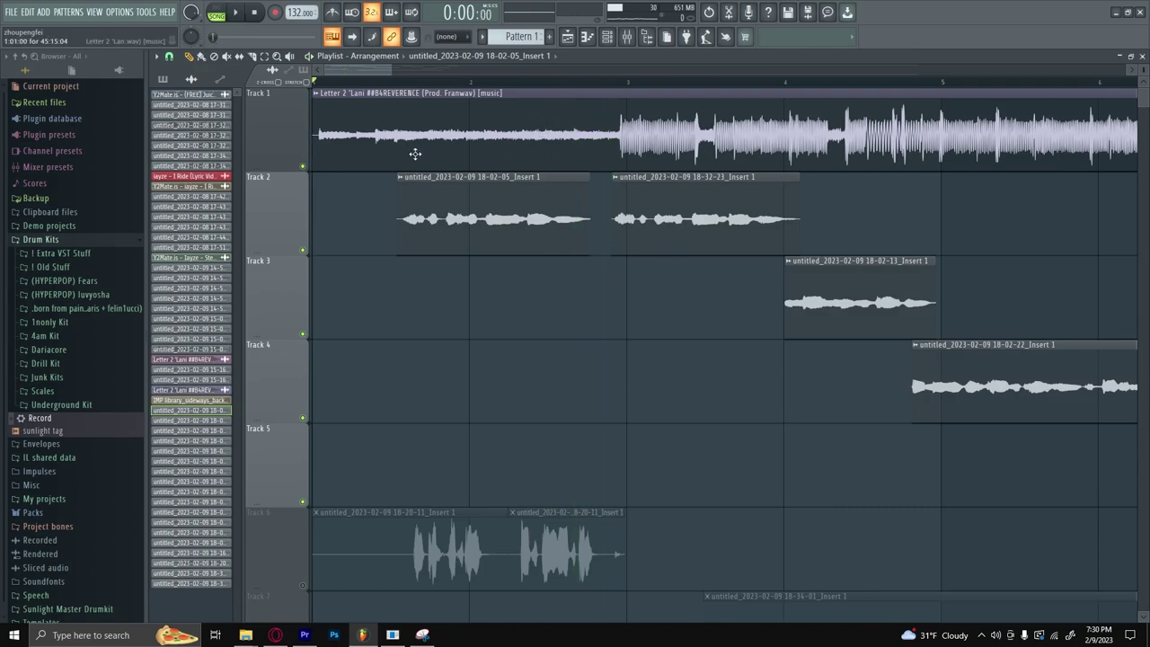
pyautogui.scroll(-3, 359, 243)
pyautogui.scroll(-7, 310, 339)
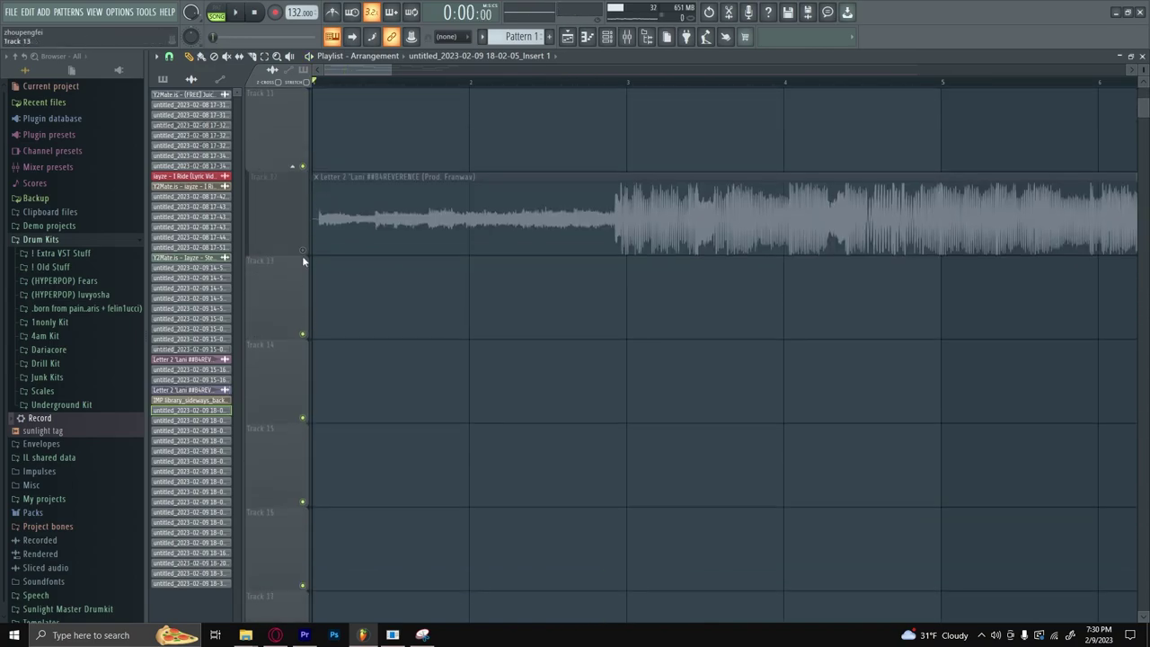
pyautogui.press('space')
pyautogui.scroll(2, 375, 112)
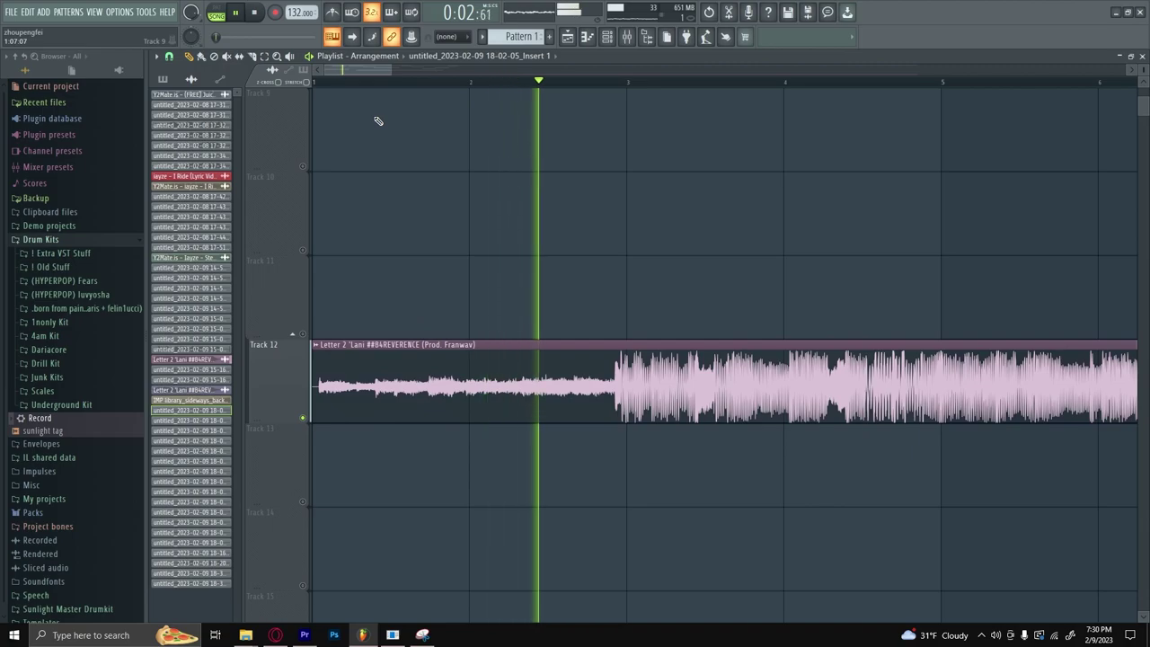
pyautogui.press('space')
pyautogui.scroll(6, 346, 283)
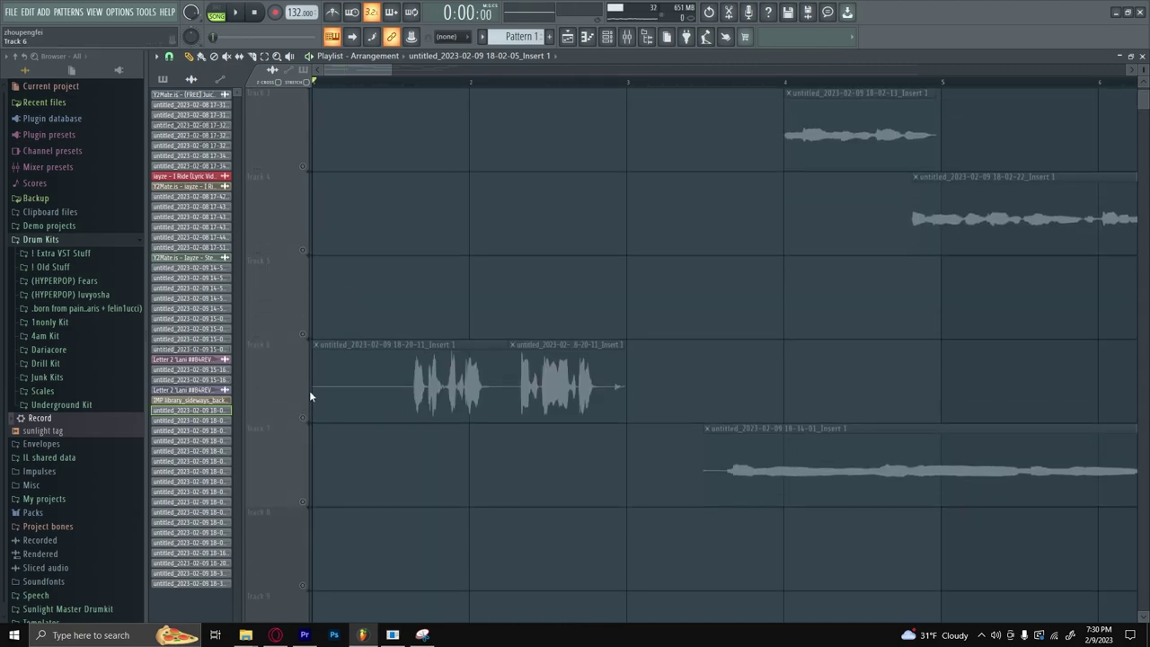
pyautogui.click(304, 418)
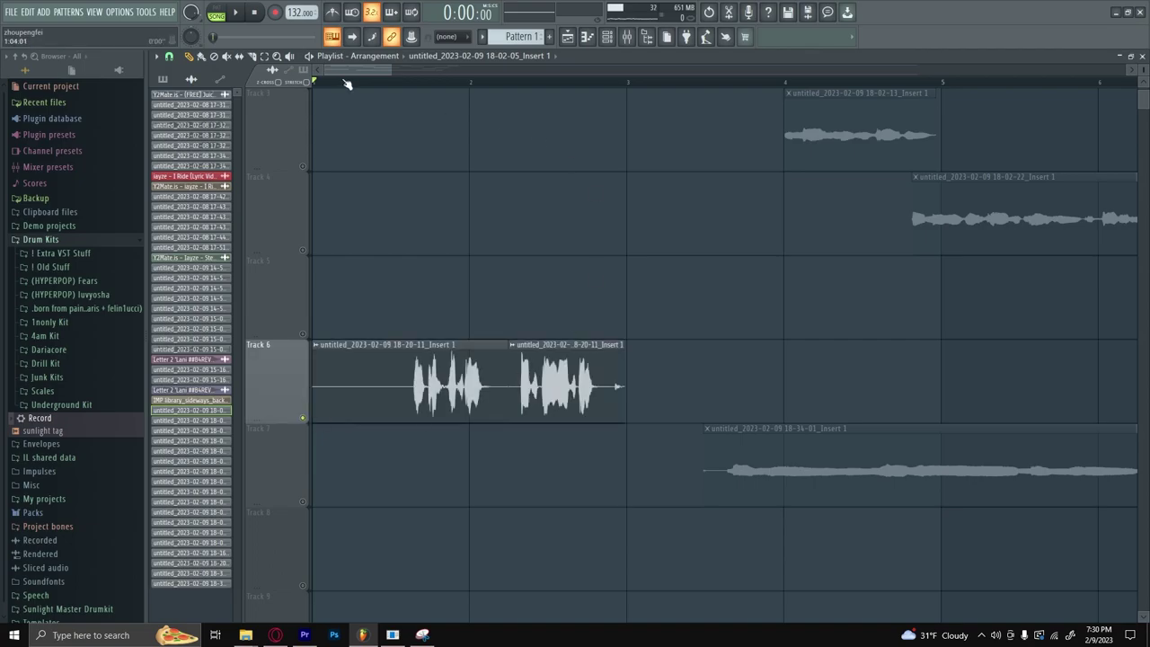
pyautogui.click(626, 37)
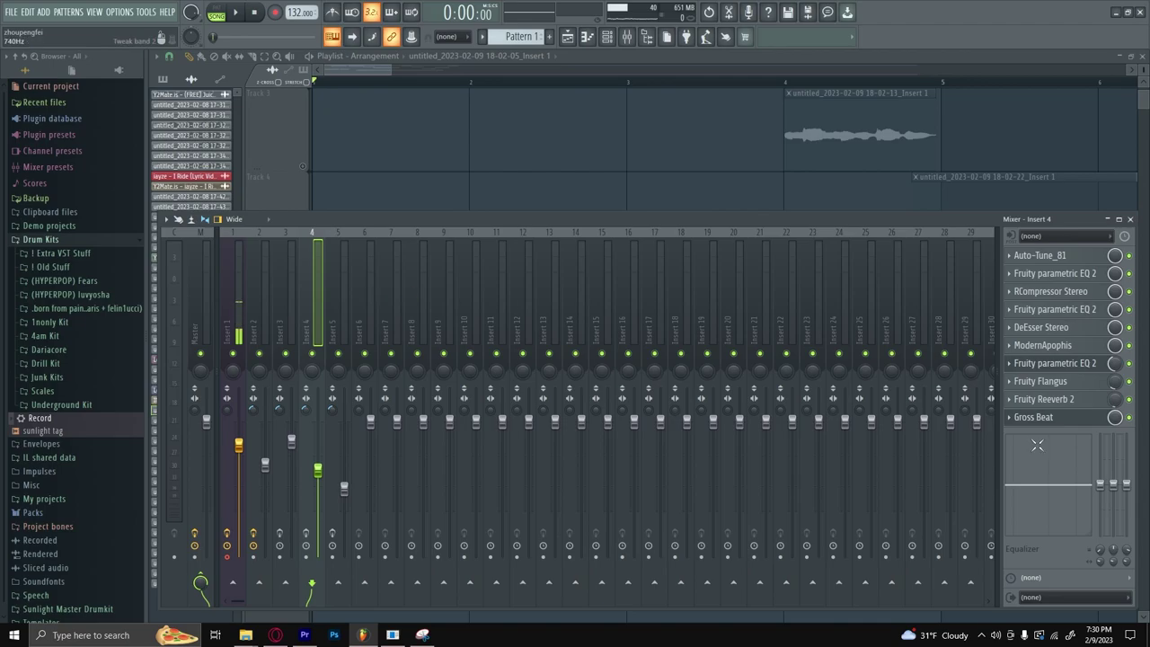
pyautogui.click(1060, 420)
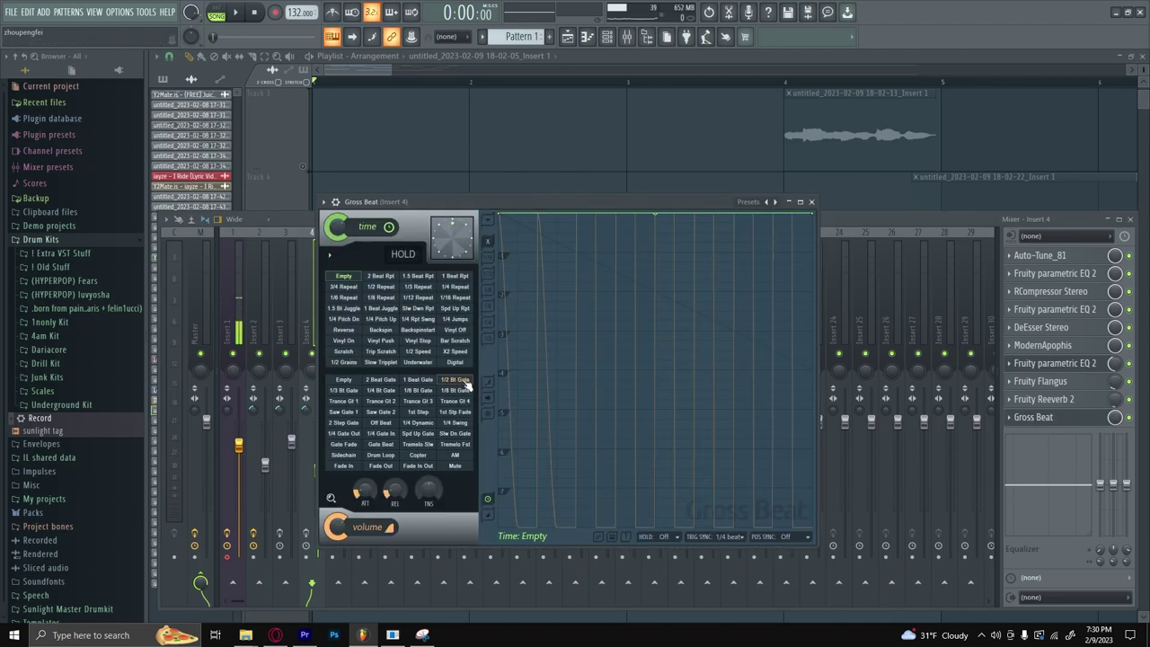
pyautogui.press('F5')
pyautogui.scroll(3, 575, 361)
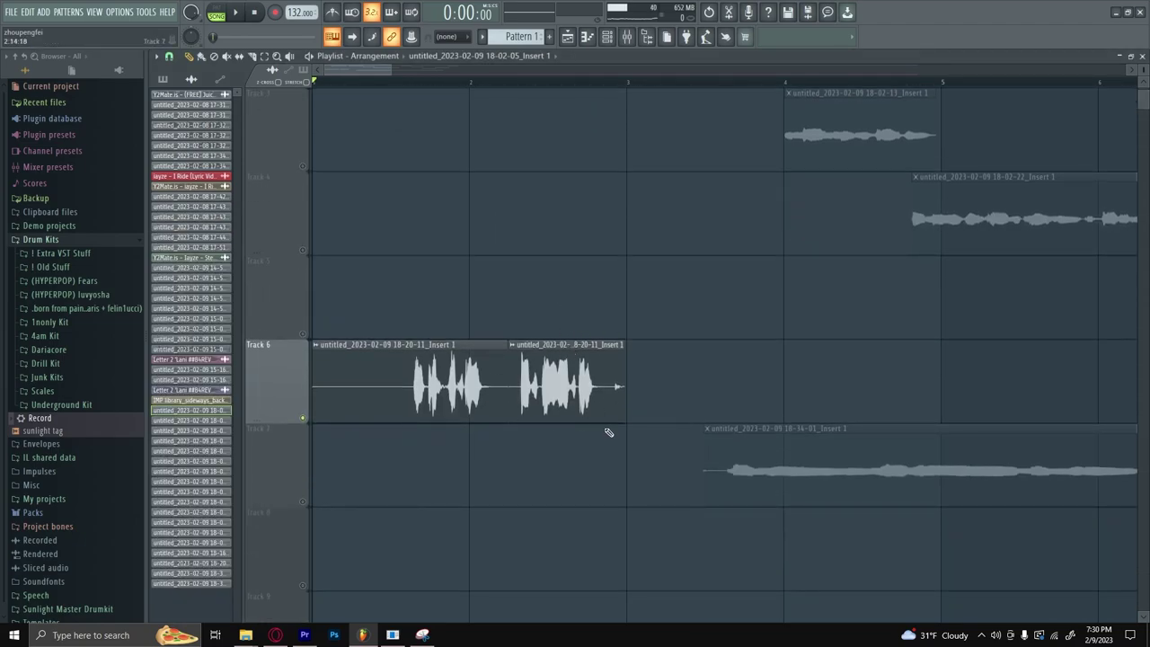
pyautogui.scroll(-3, 387, 216)
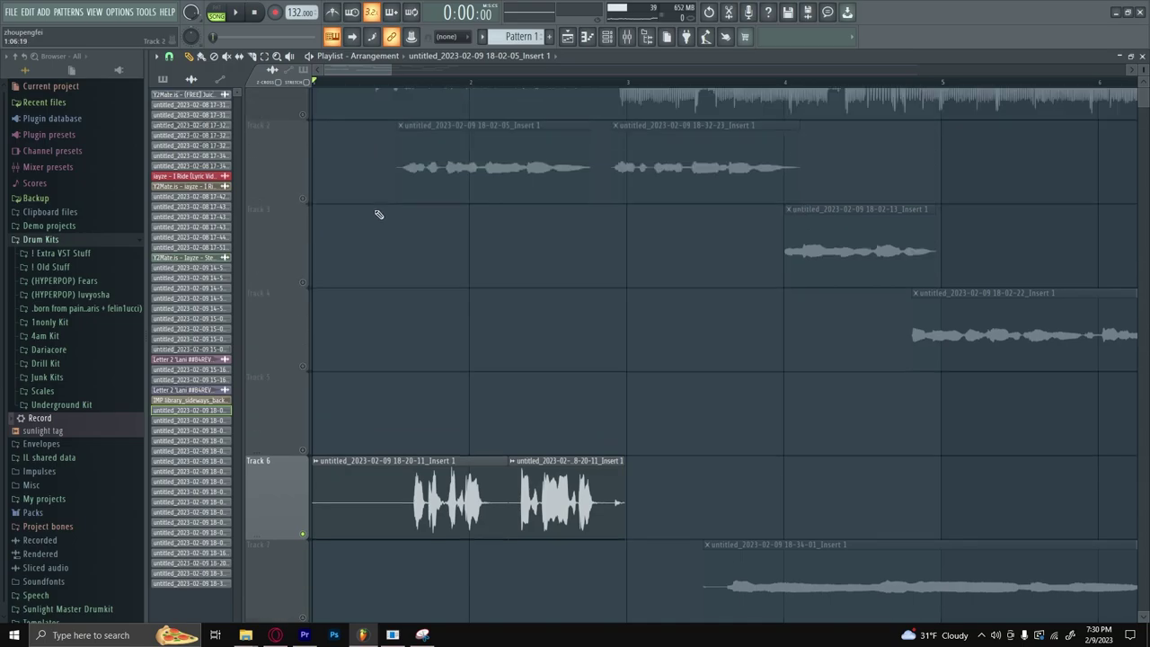
pyautogui.scroll(1, 492, 296)
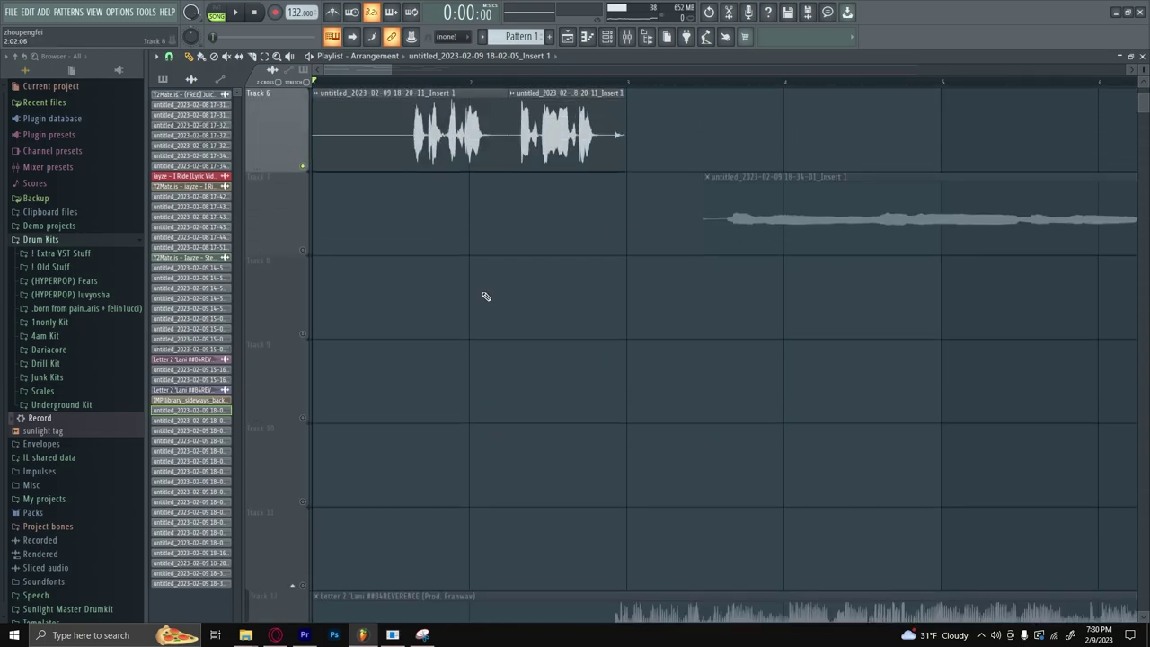
pyautogui.scroll(3, 485, 296)
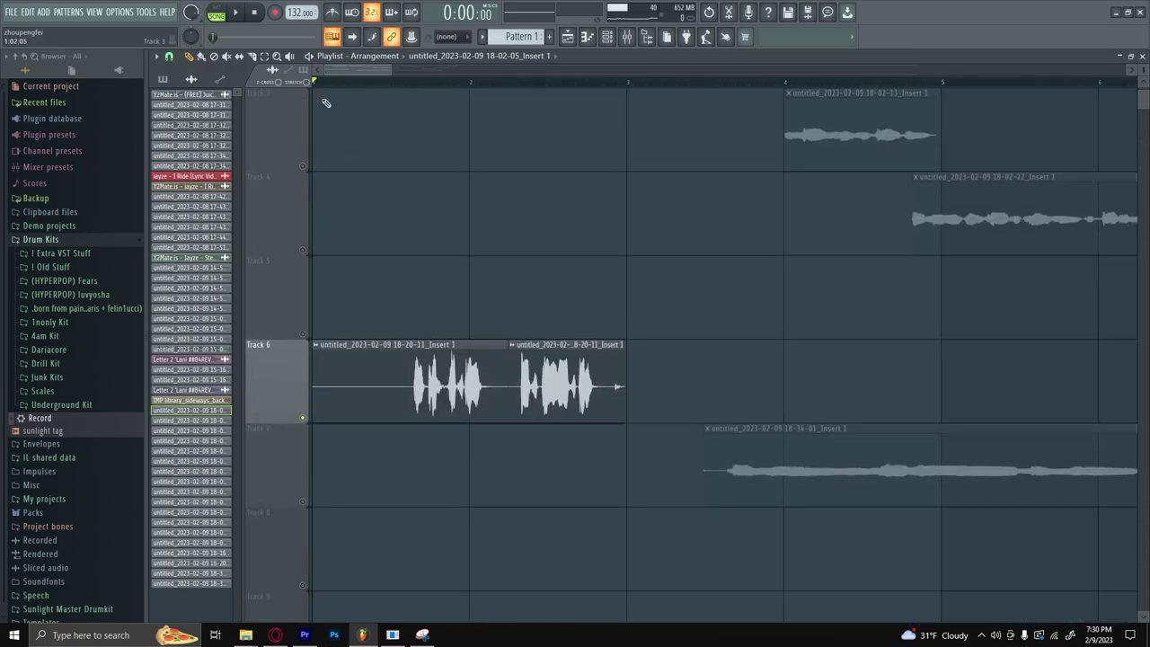
pyautogui.press('space')
pyautogui.scroll(2, 508, 257)
pyautogui.scroll(-5, 509, 300)
pyautogui.scroll(5, 437, 315)
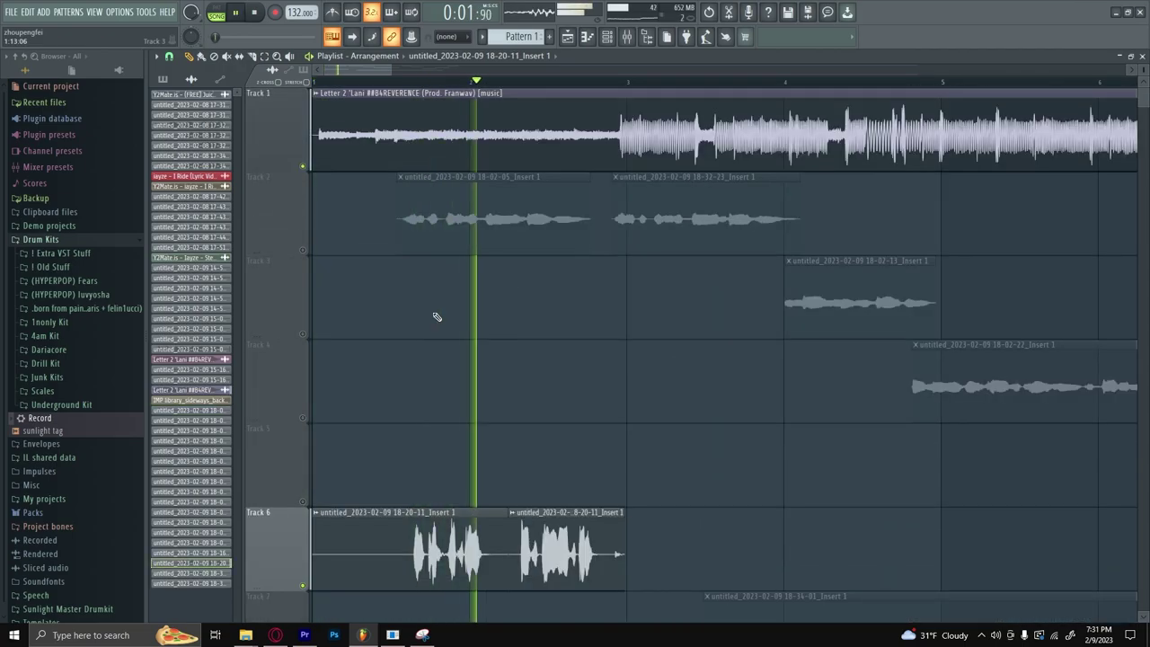
pyautogui.press('space')
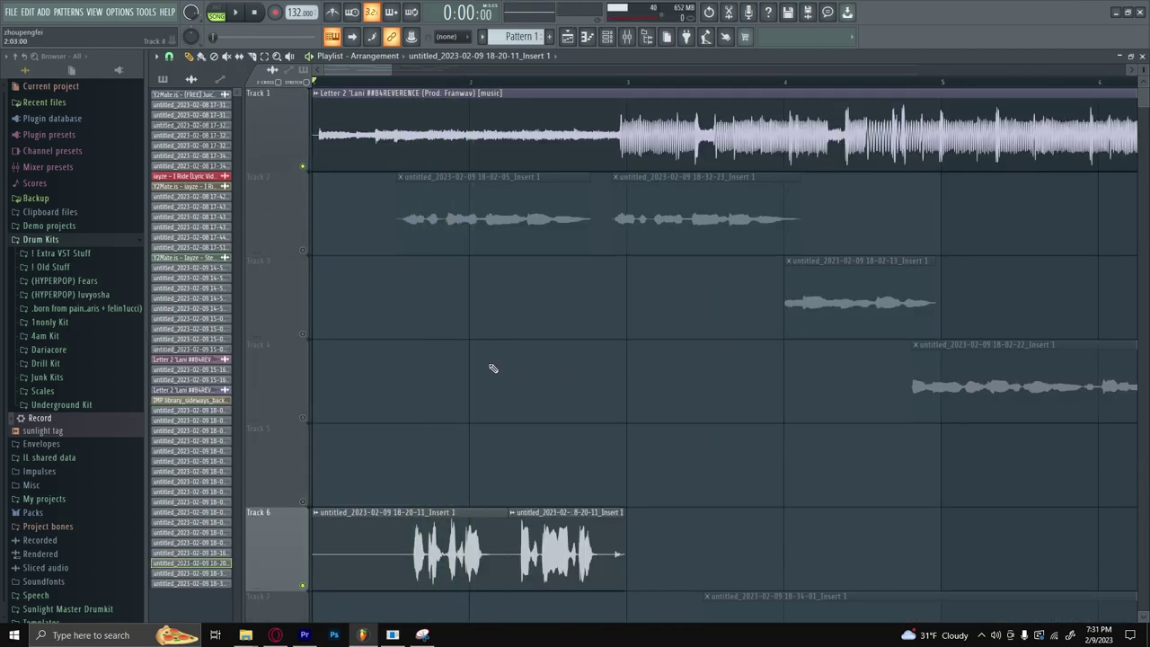
pyautogui.scroll(-3, 490, 364)
pyautogui.scroll(1, 483, 356)
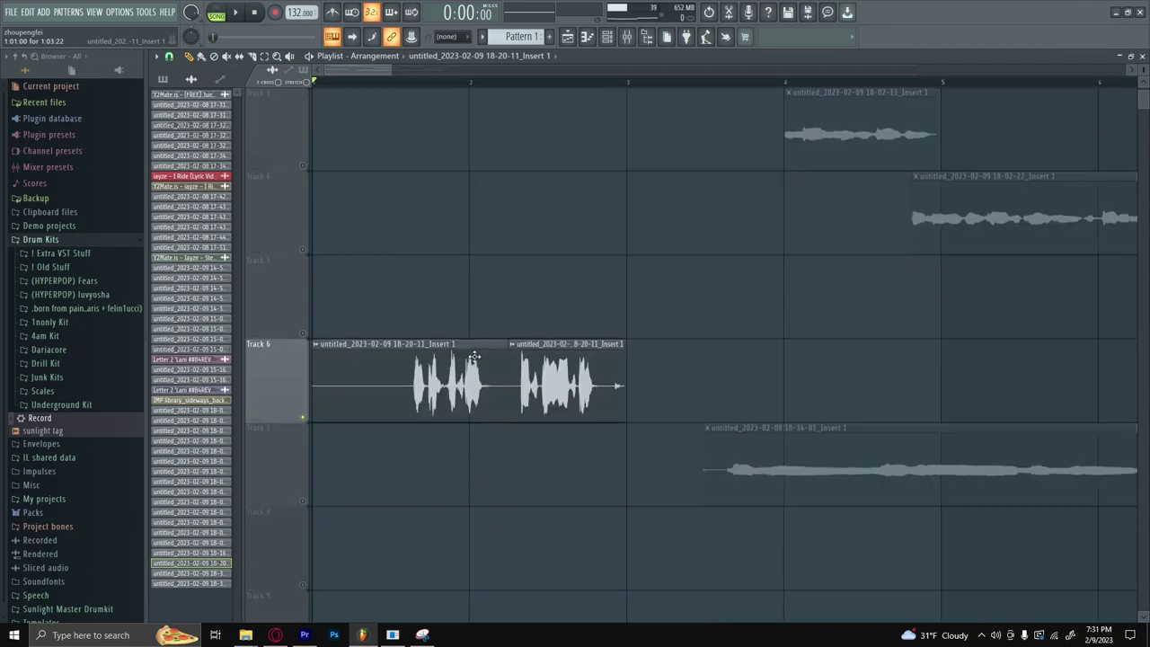
pyautogui.keyDown('ctrl'); pyautogui.scroll(-2, 477, 361); pyautogui.keyUp('ctrl')
pyautogui.keyDown('ctrl'); pyautogui.scroll(1, 476, 360); pyautogui.keyUp('ctrl')
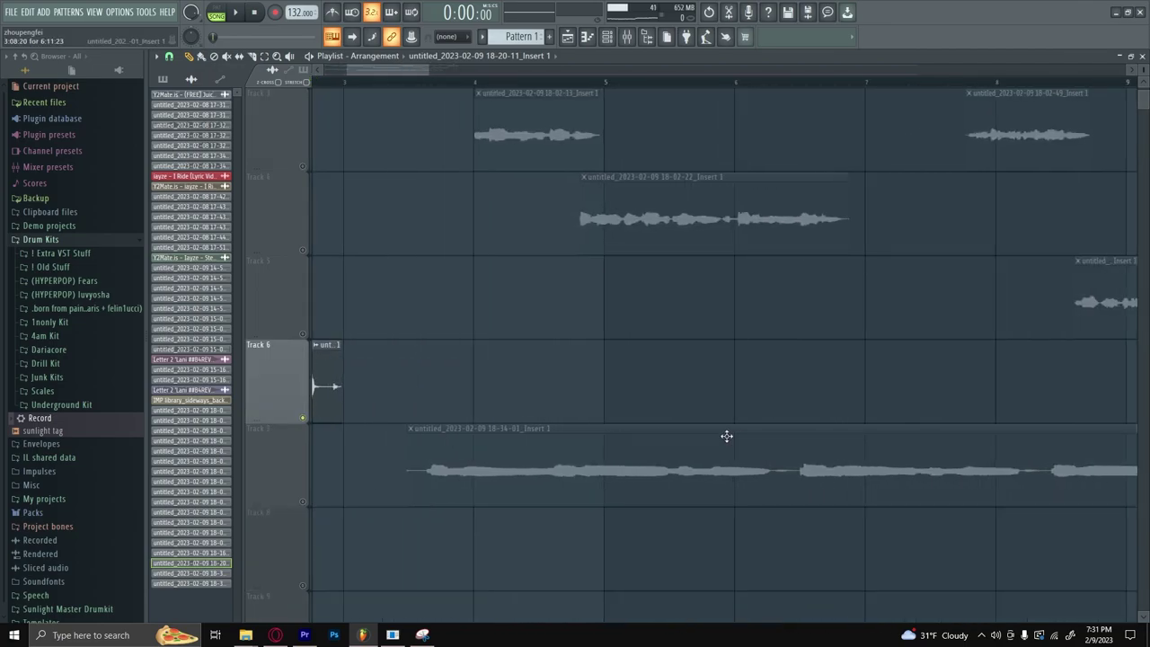
pyautogui.click(307, 502)
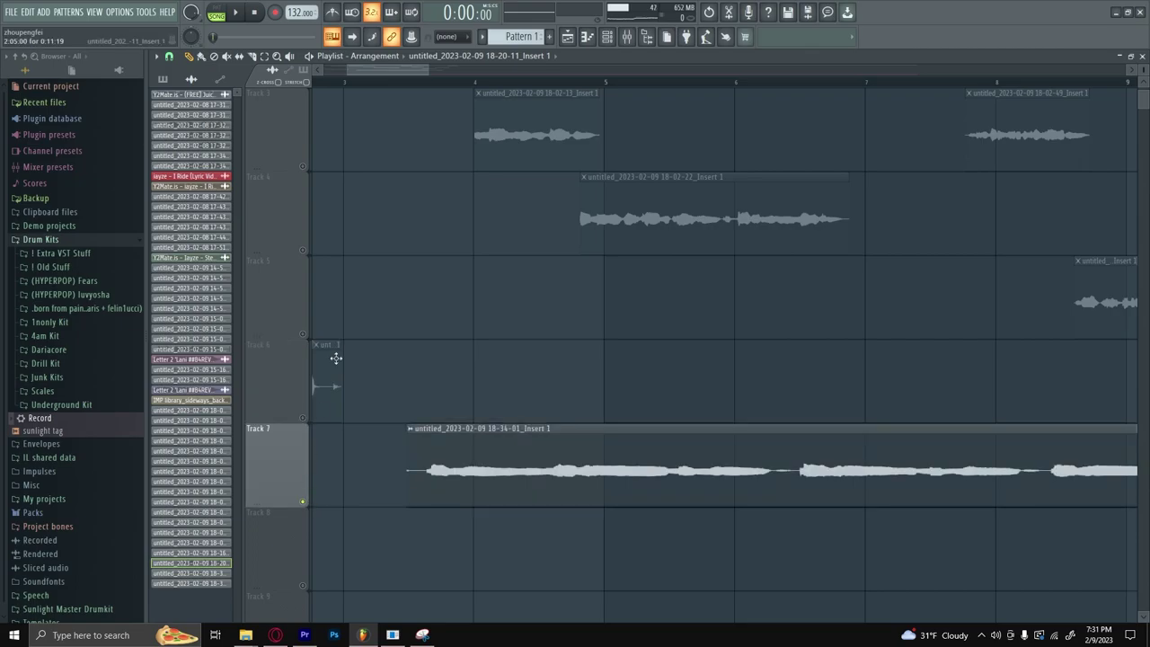
pyautogui.click(627, 37)
pyautogui.click(288, 306)
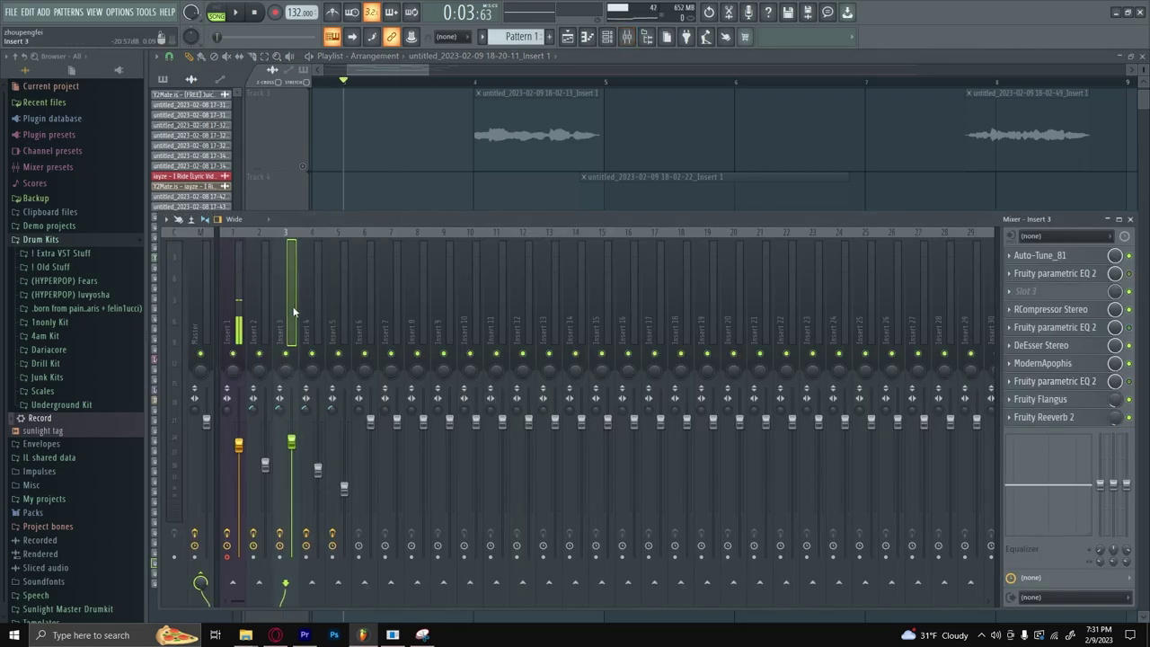
pyautogui.rightClick(260, 313)
pyautogui.moveTo(297, 296)
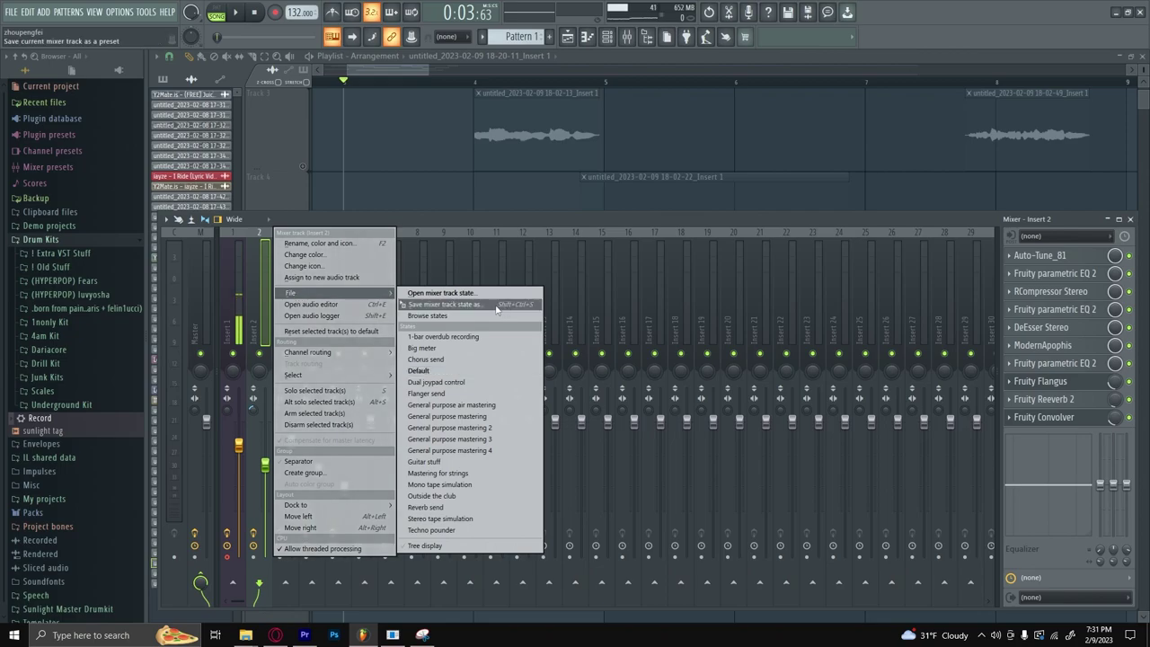
pyautogui.click(585, 222)
pyautogui.press('F9')
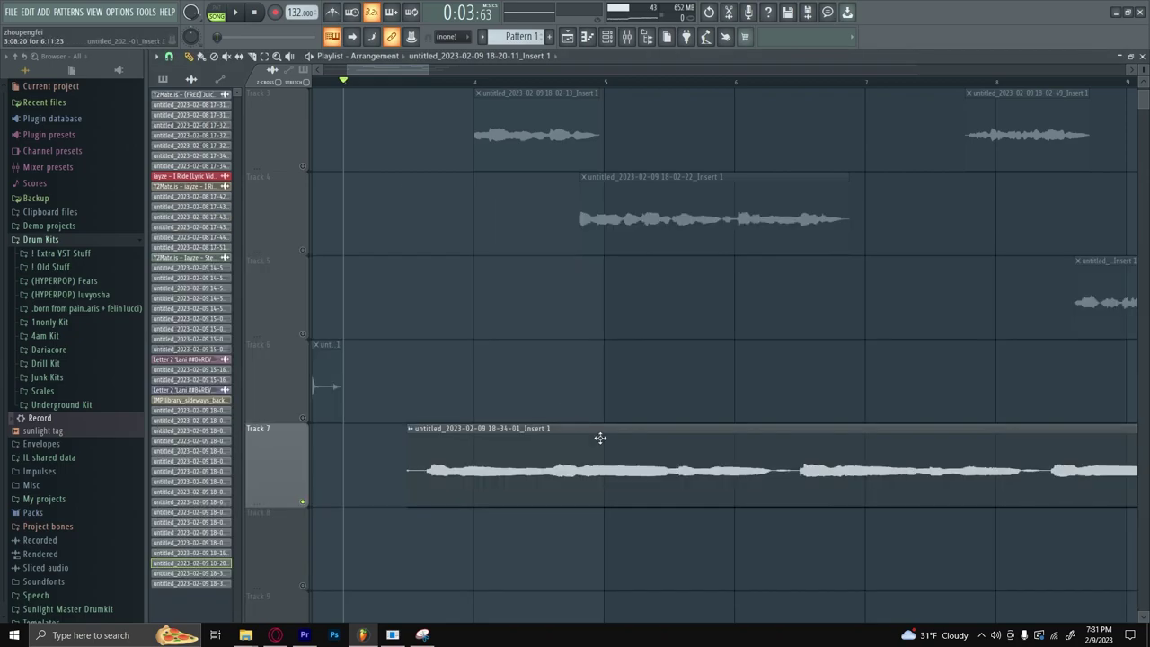
pyautogui.doubleClick(599, 437)
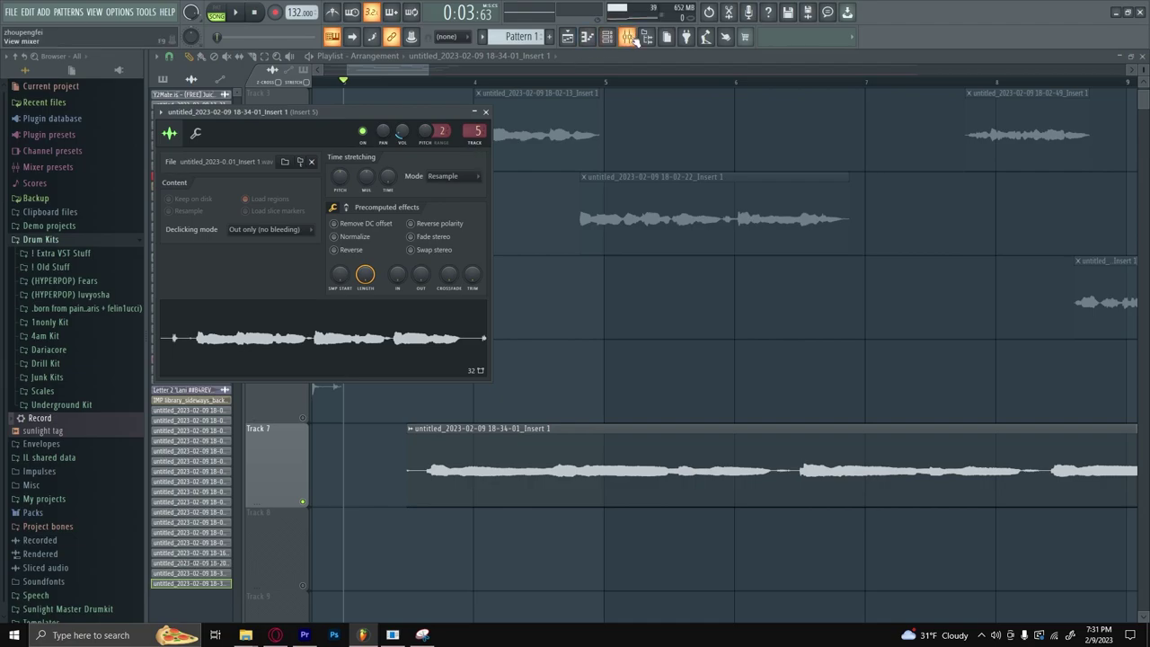
pyautogui.press('F9')
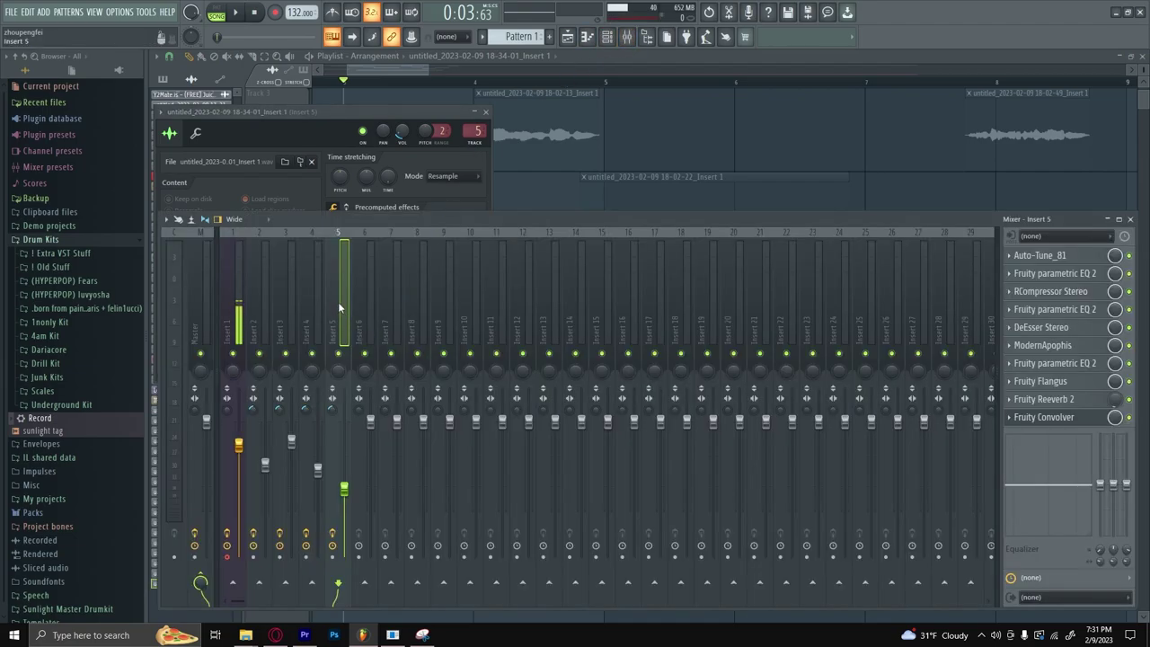
pyautogui.click(1057, 382)
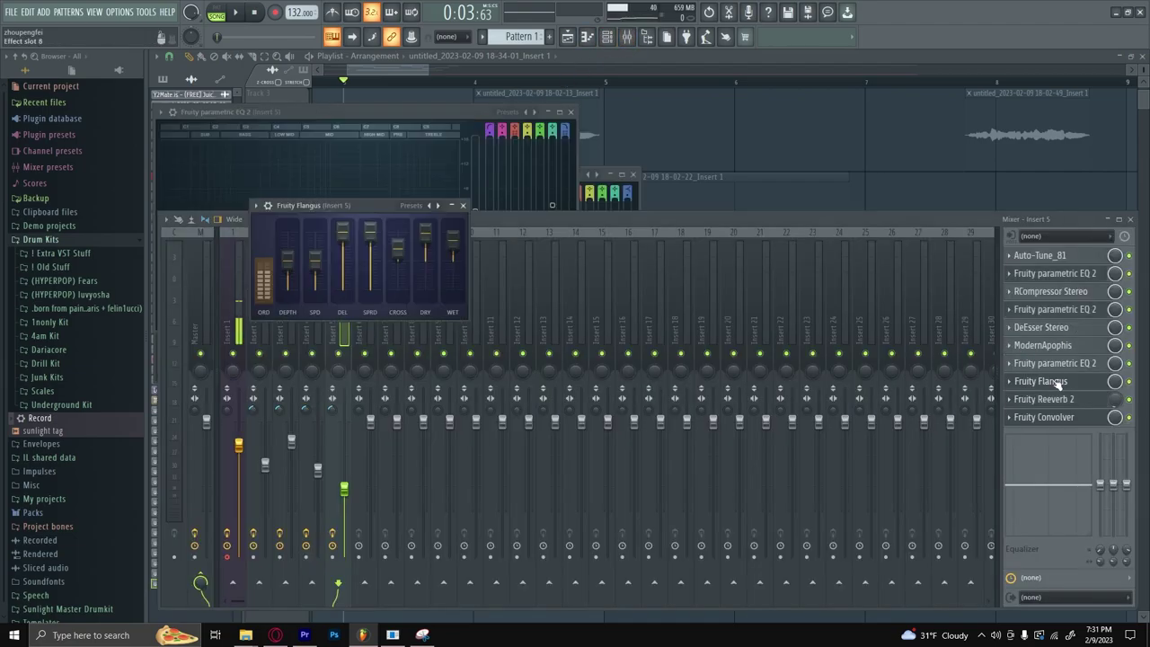
pyautogui.press('F12')
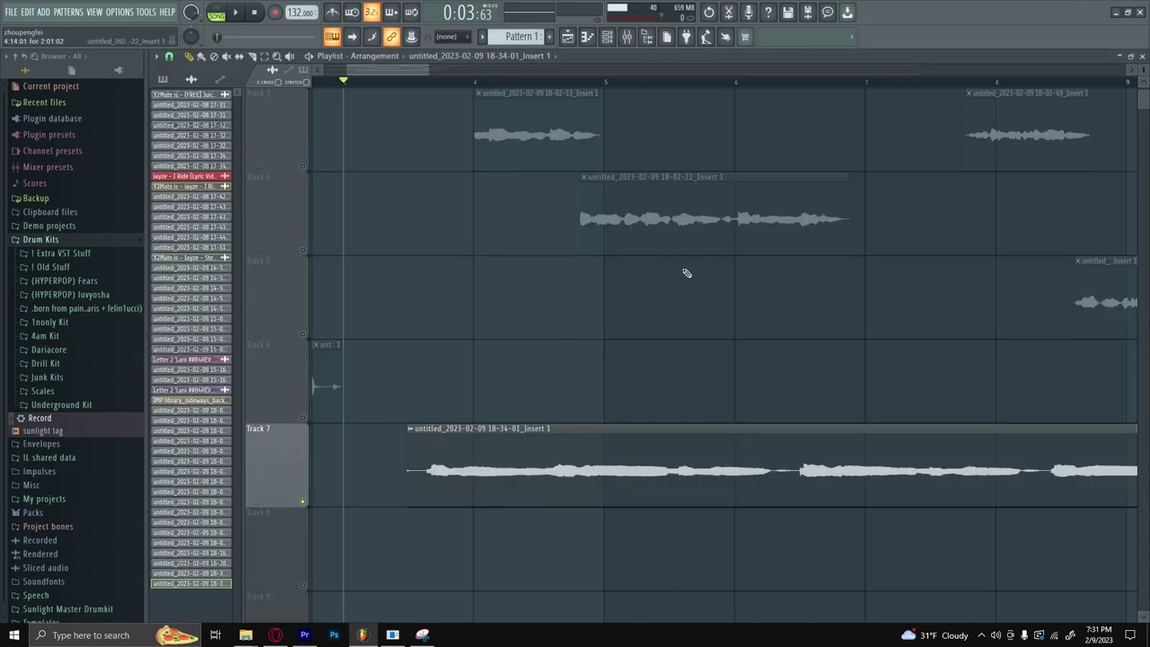
pyautogui.scroll(-5, 686, 434)
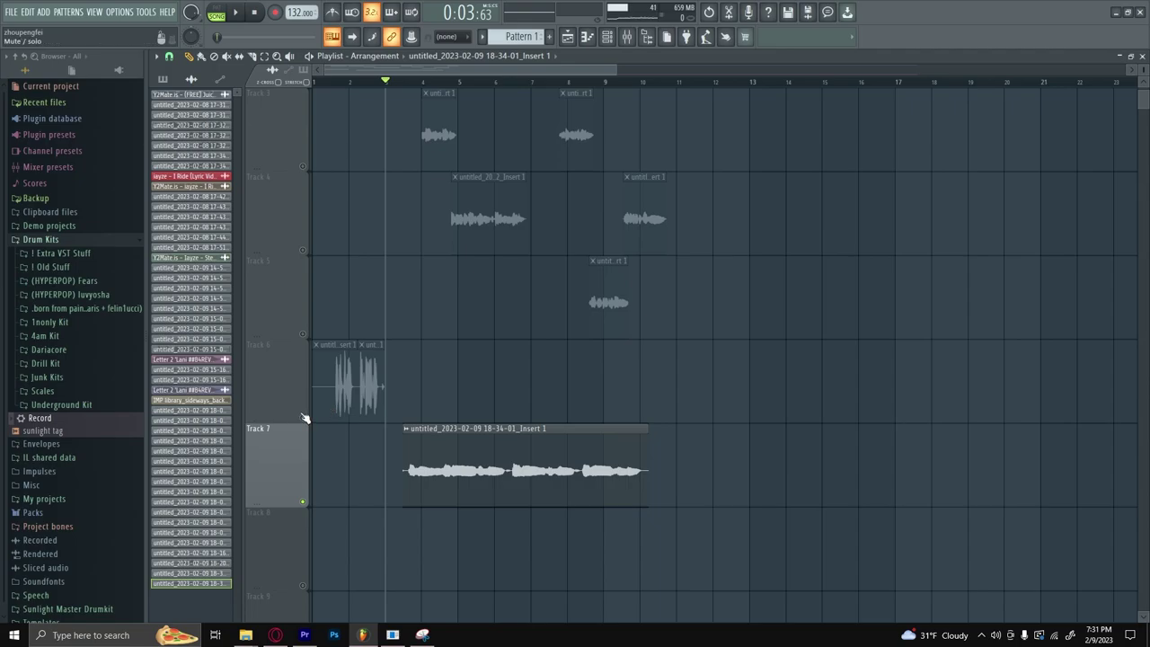
pyautogui.scroll(-7, 404, 519)
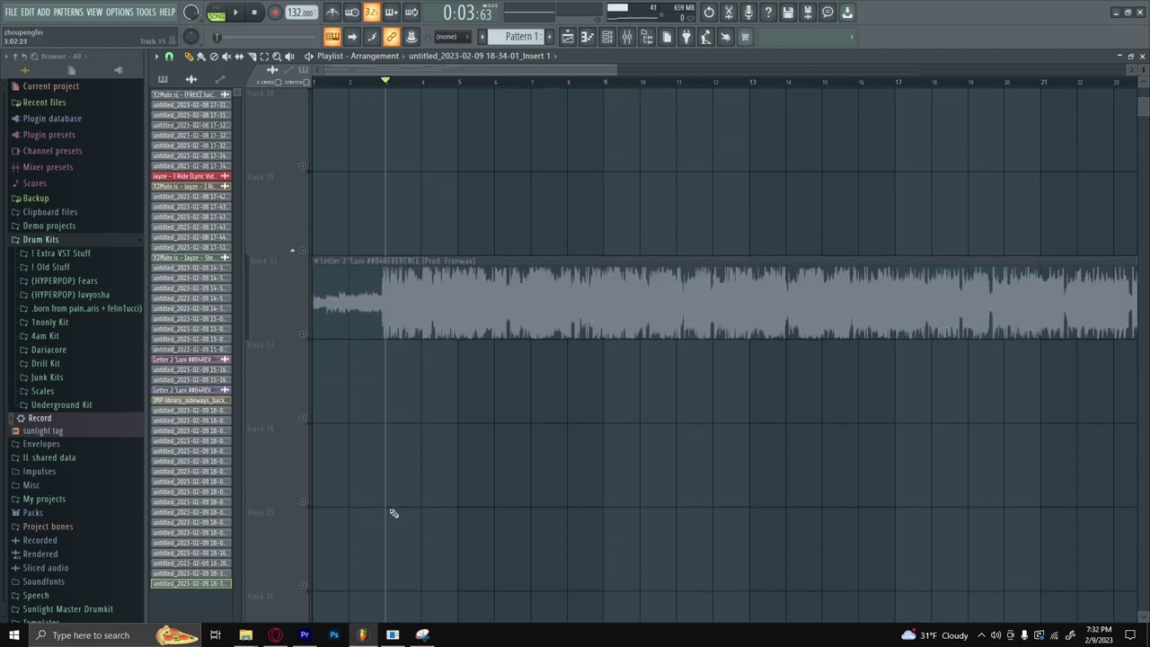
pyautogui.scroll(5, 395, 511)
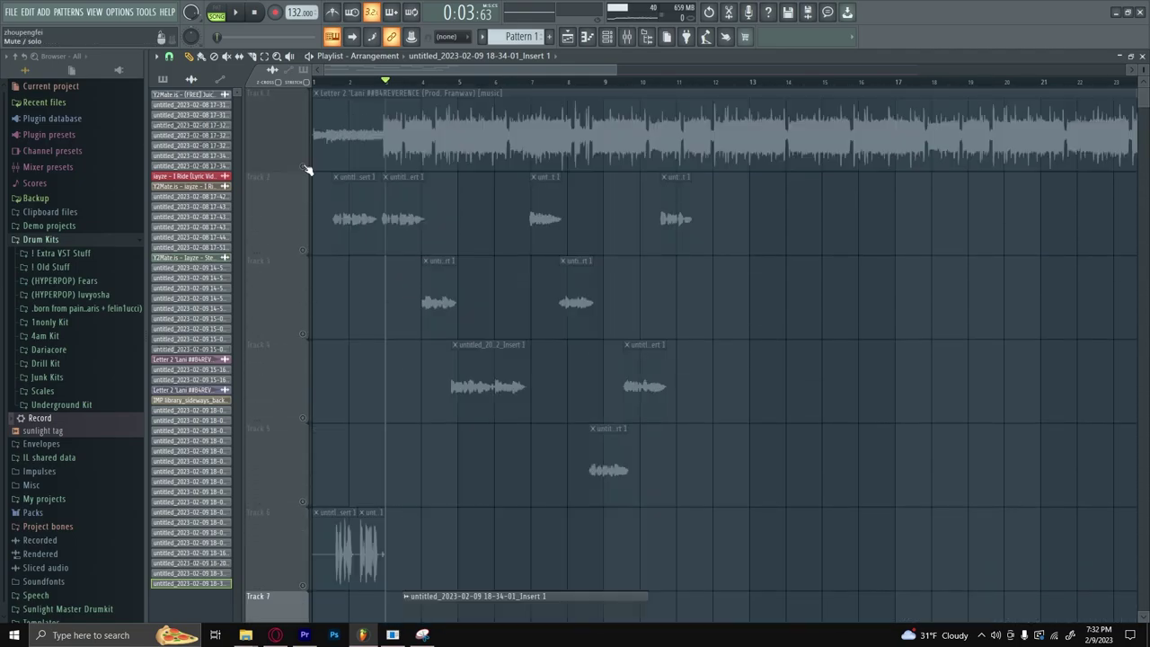
pyautogui.scroll(-2, 345, 496)
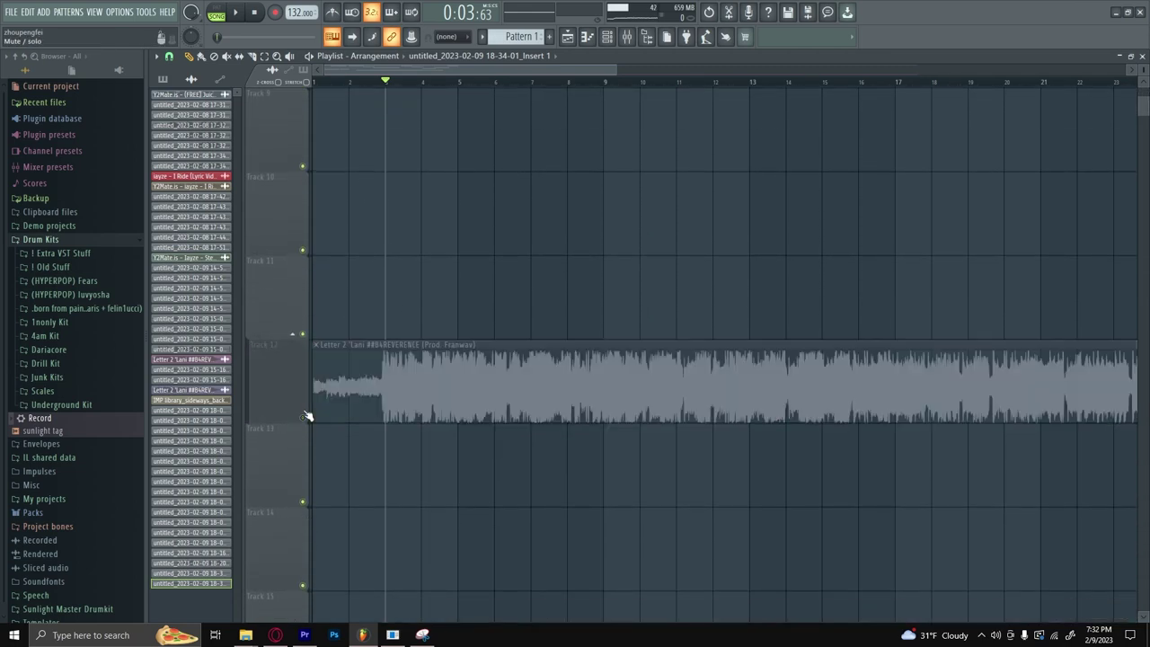